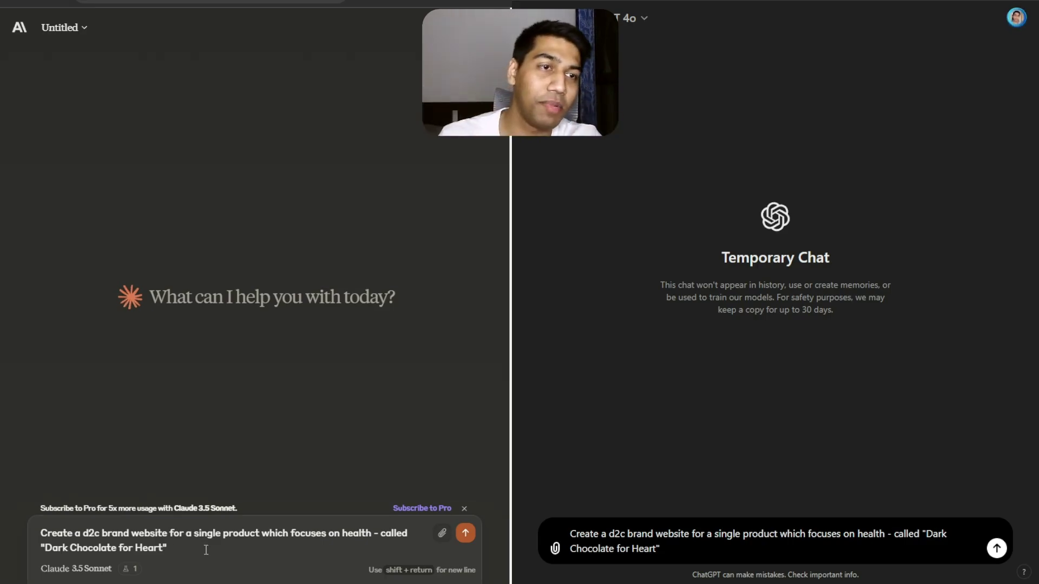
Send the Dark Chocolate for Heart D2C website request to both Claude and ChatGPT.
key("Return")
left_click(672, 551)
key("Return")
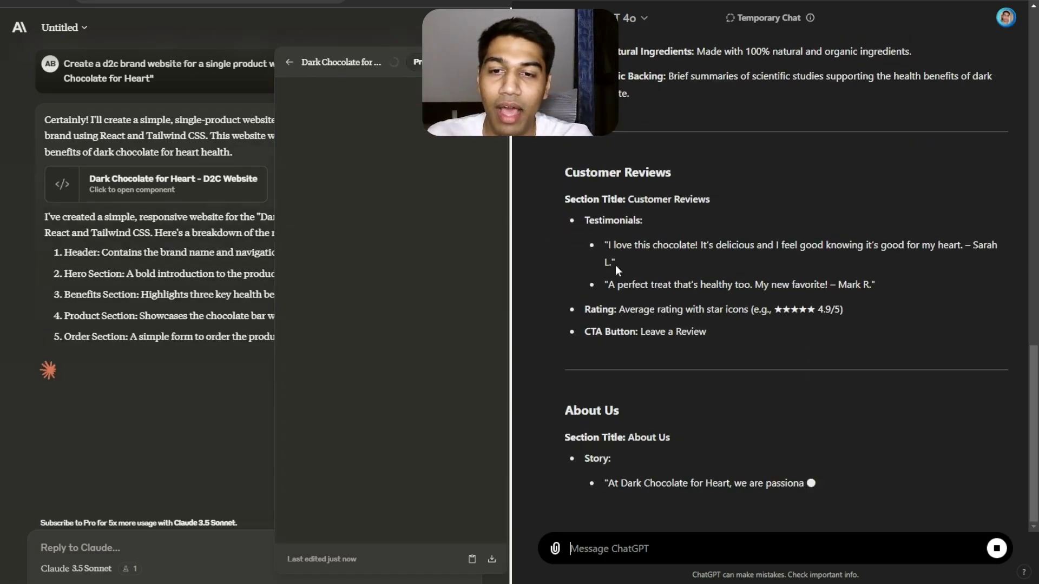
Scroll through both assistants' website replies to review ChatGPT's outline and Claude's preview.
scroll(733, 246, "up", 15)
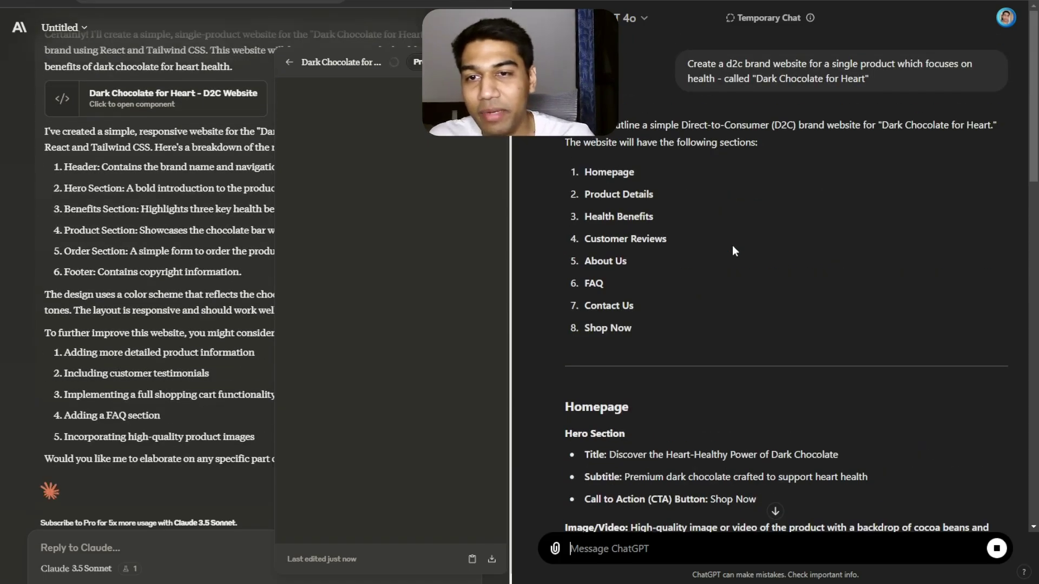
scroll(732, 245, "down", 15)
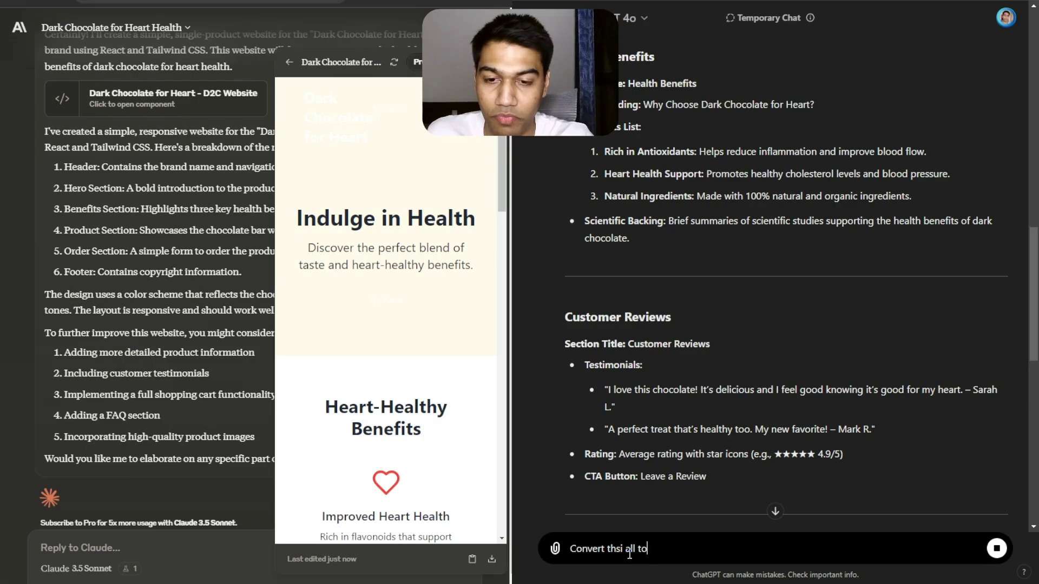
scroll(758, 487, "down", 10)
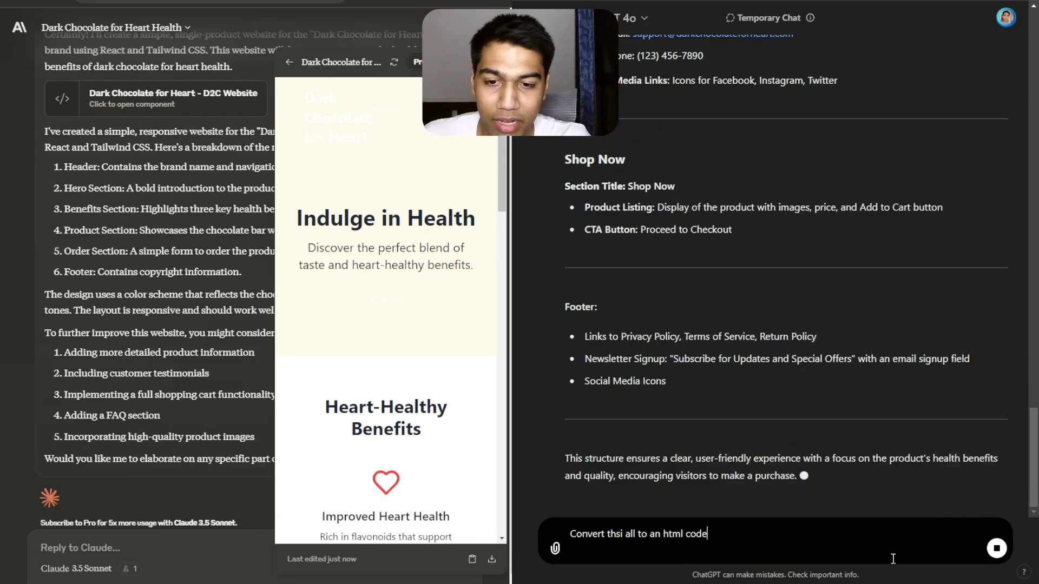
Send ChatGPT the 'Convert this all to an html code' request and watch the code stream.
key("Return")
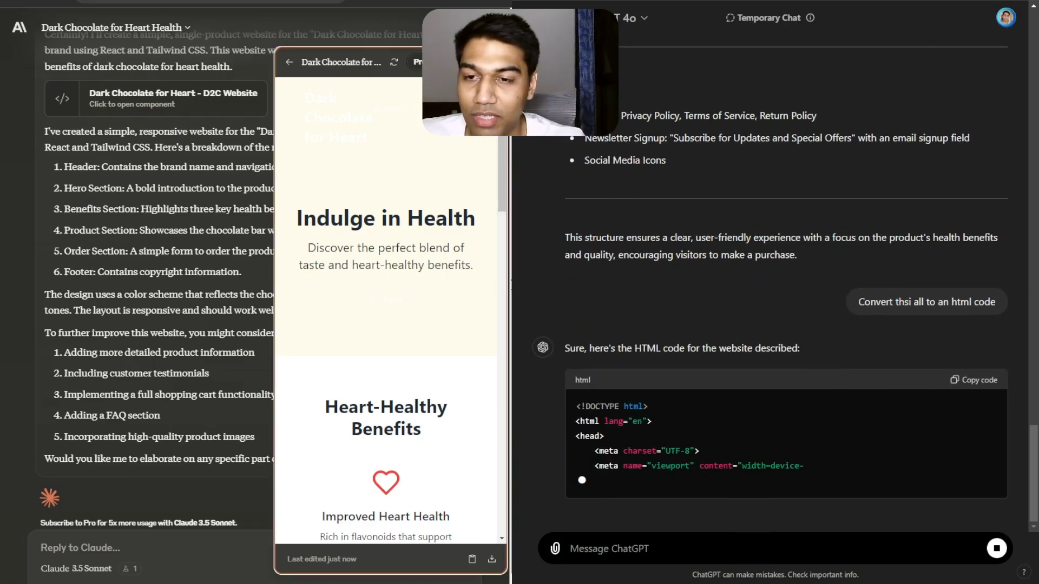
scroll(353, 214, "down", 10)
scroll(353, 214, "up", 6)
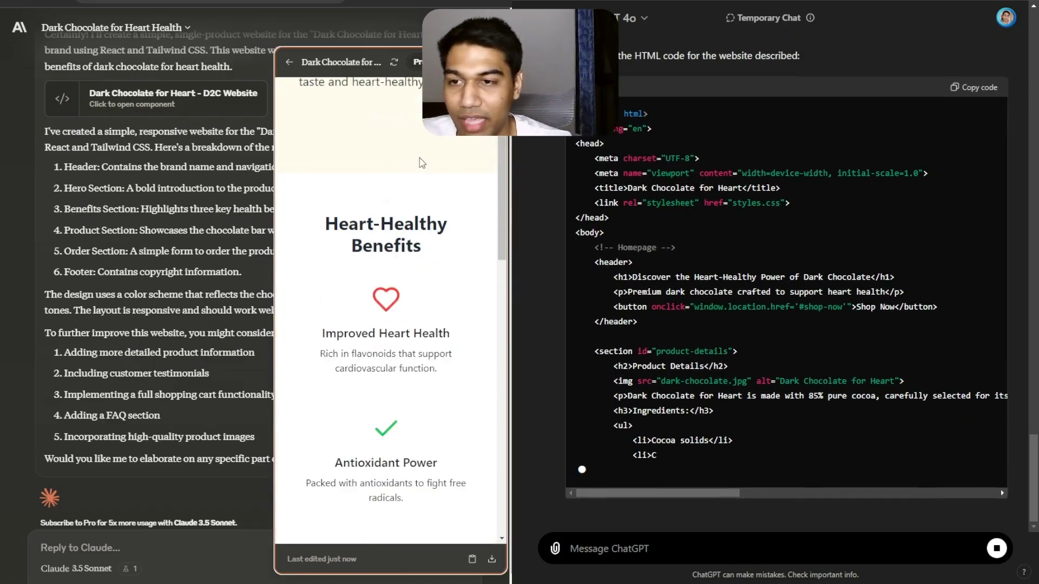
scroll(373, 157, "up", 4)
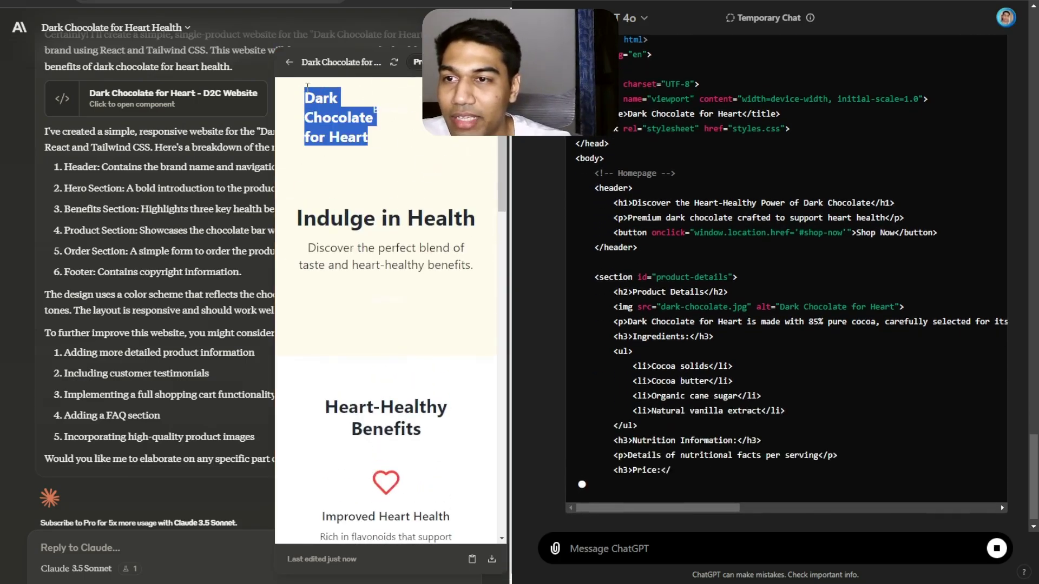
scroll(407, 157, "down", 15)
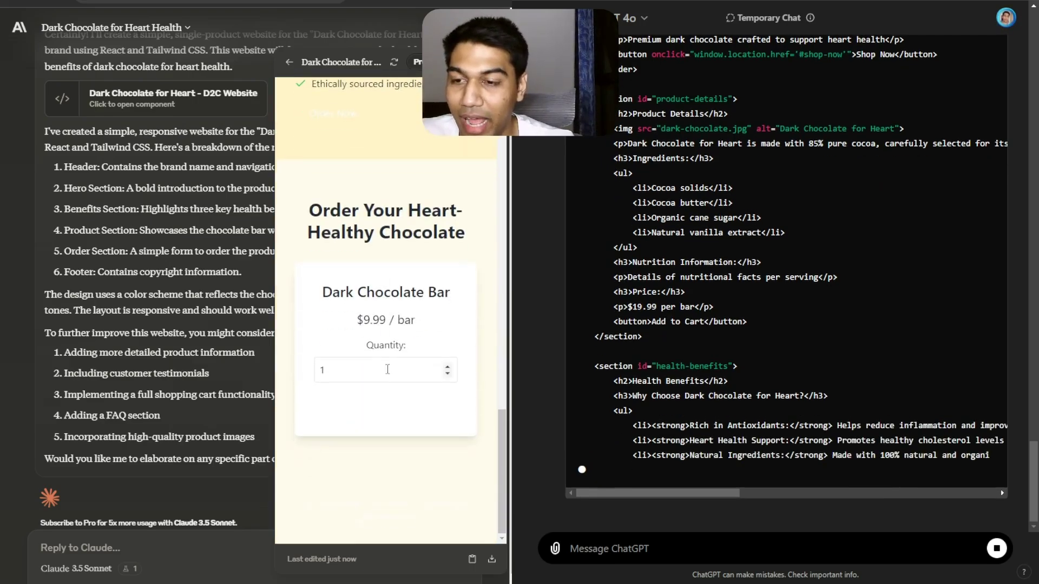
Try the Quantity field in the order form on Claude's rendered chocolate site.
left_click(378, 370)
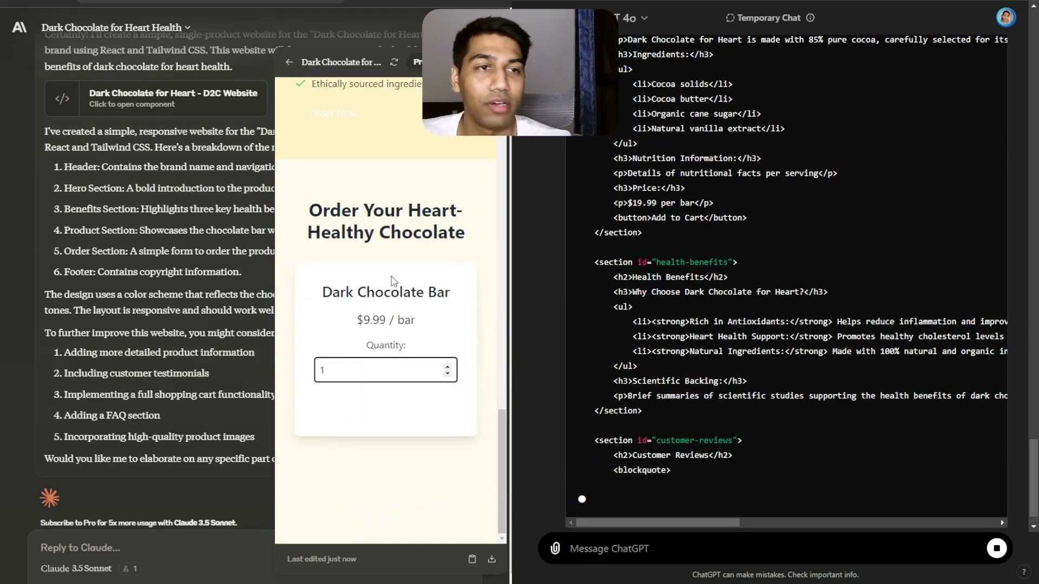
scroll(378, 313, "up", 10)
scroll(362, 309, "up", 8)
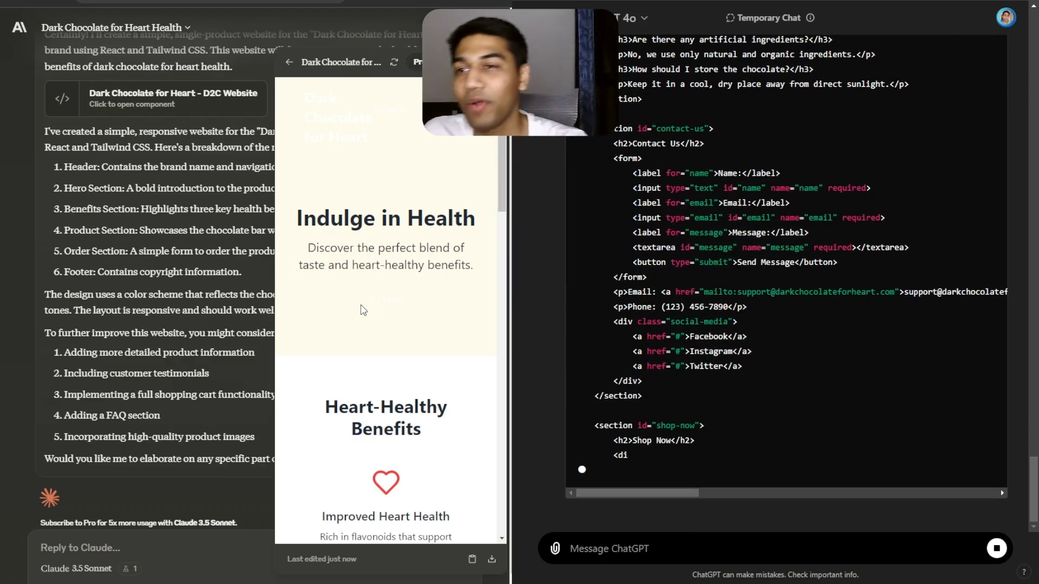
left_click(106, 541)
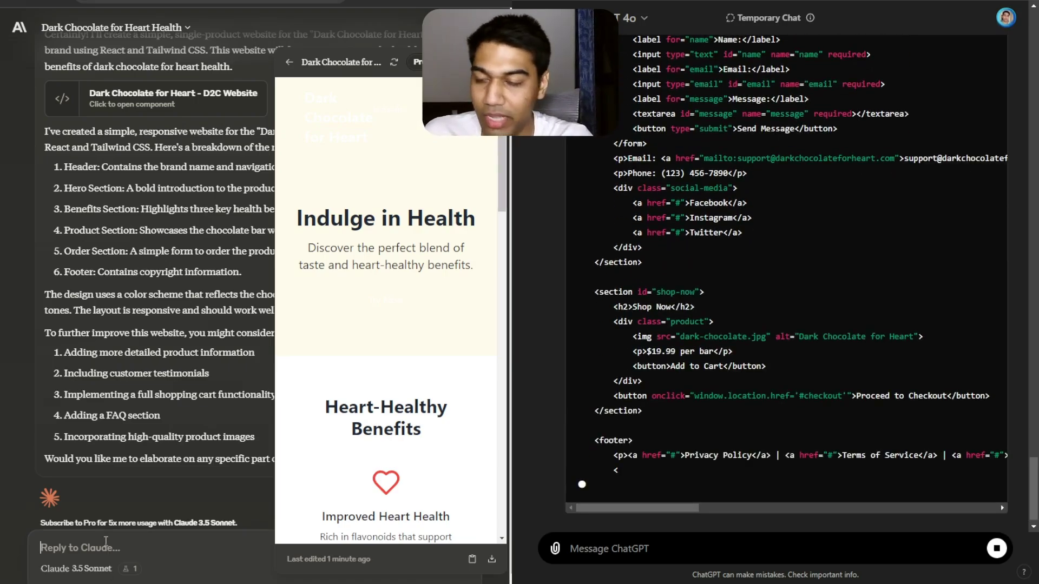
Ask Claude 'Make it in dark theme'.
type("Make it in d")
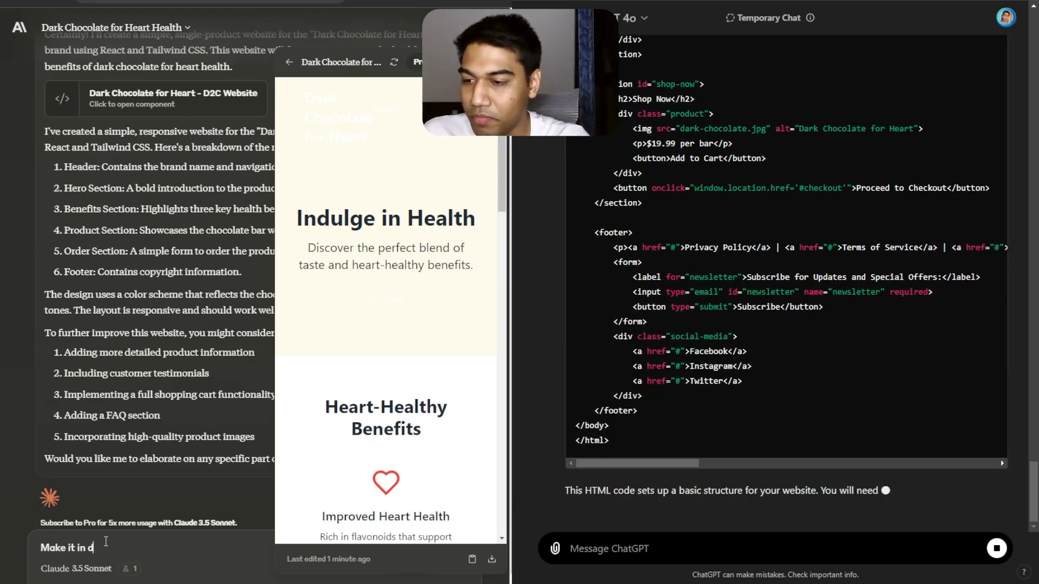
type("ark theme")
key("Return")
scroll(988, 269, "up", 10)
Copy ChatGPT's HTML code and load the saved chocolate page in a new browser tab.
left_click(987, 265)
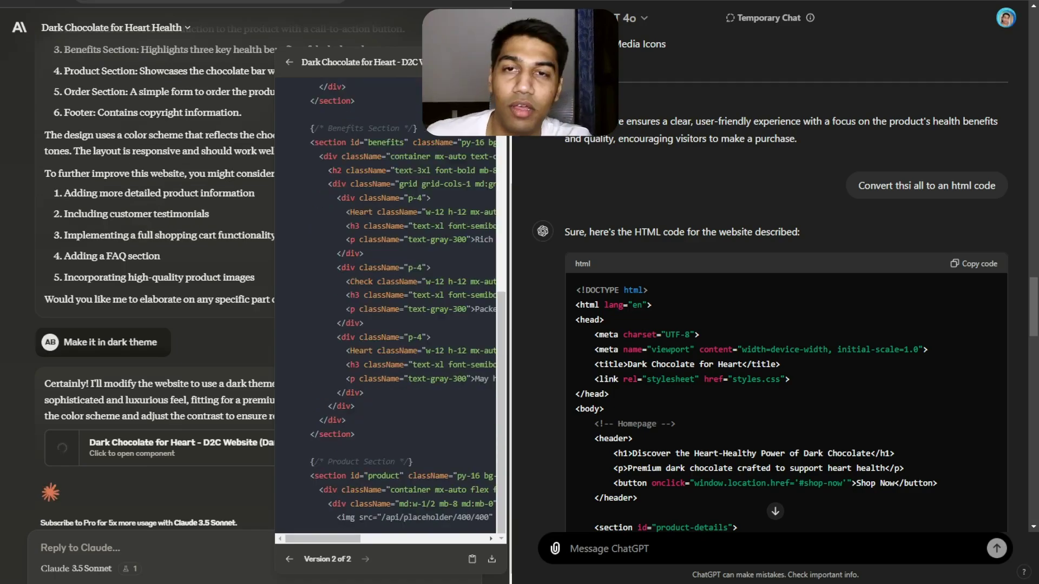
key("ctrl+t")
key("ctrl+v")
key("Return")
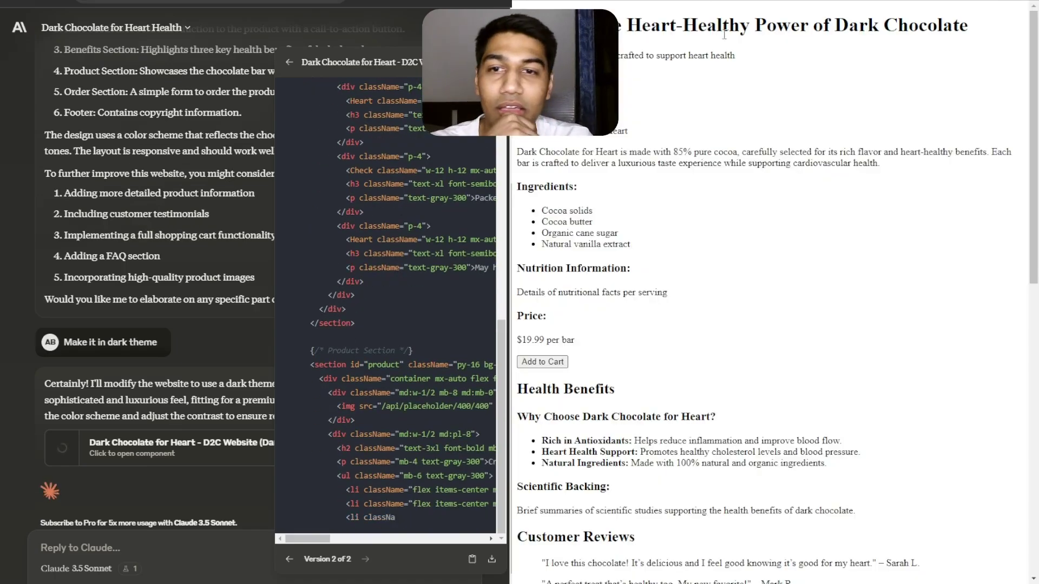
Compare Claude's dark-theme Version 2 site with ChatGPT's plain HTML page, then return to ChatGPT.
scroll(731, 49, "down", 12)
scroll(748, 82, "up", 2)
scroll(748, 83, "up", 10)
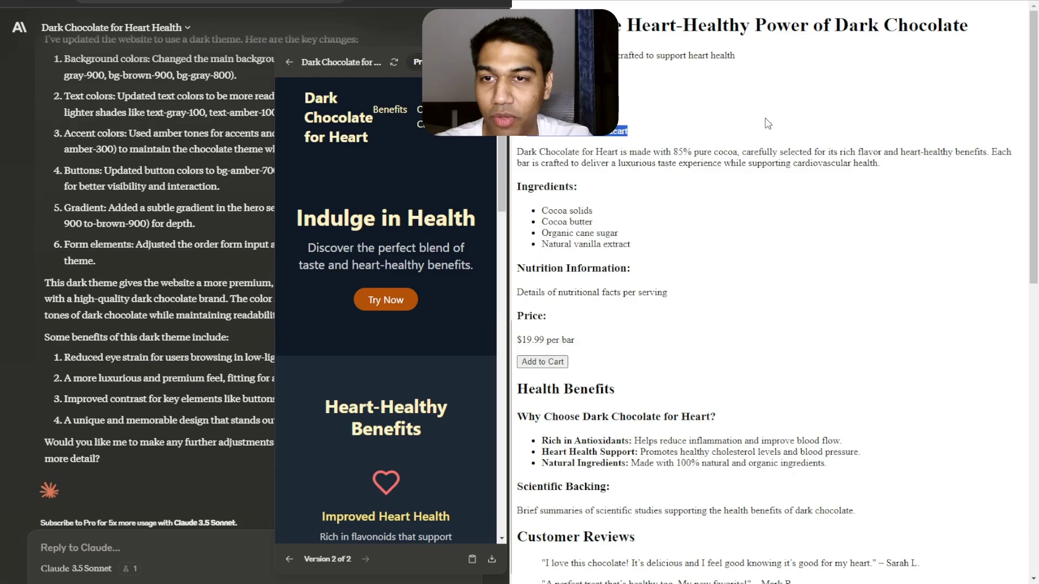
scroll(388, 287, "down", 2)
scroll(388, 216, "up", 3)
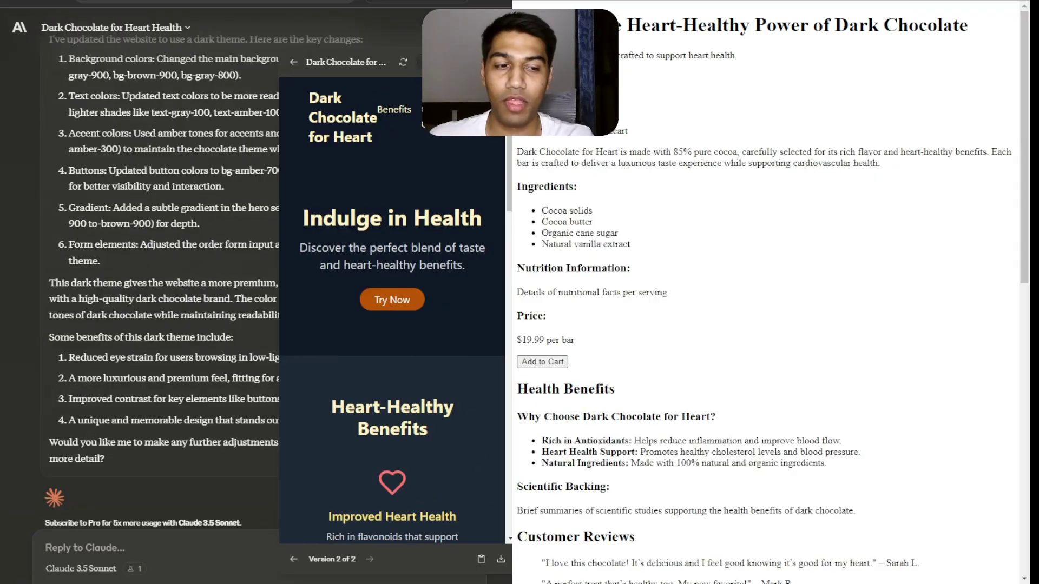
scroll(392, 308, "down", 1)
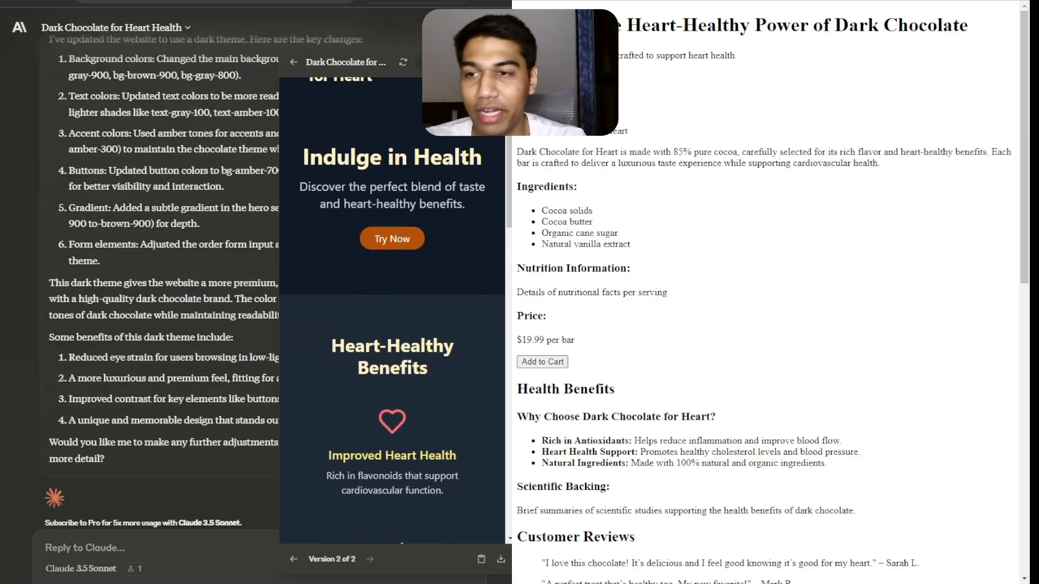
scroll(391, 309, "down", 20)
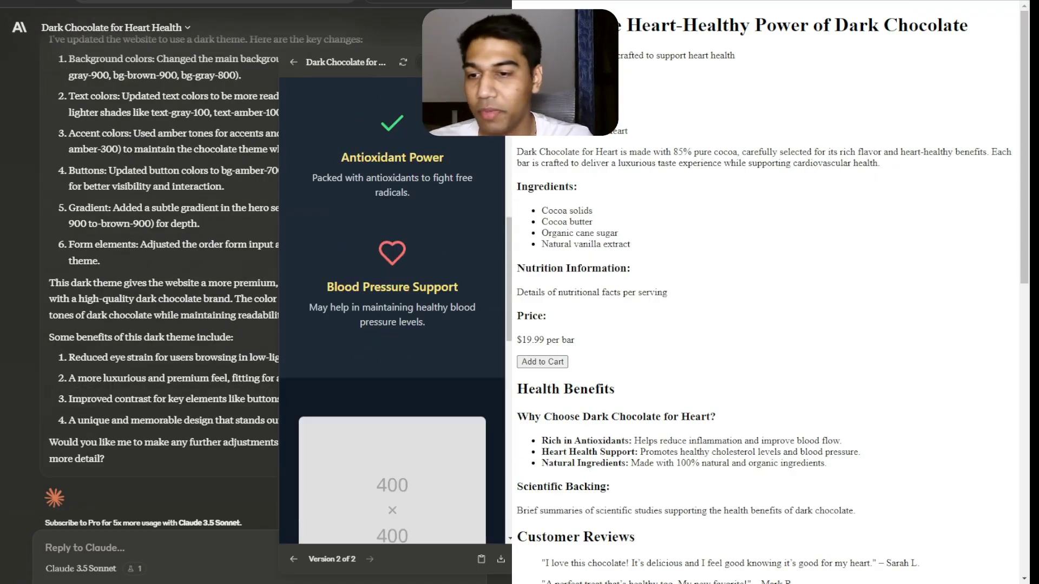
scroll(392, 308, "up", 6)
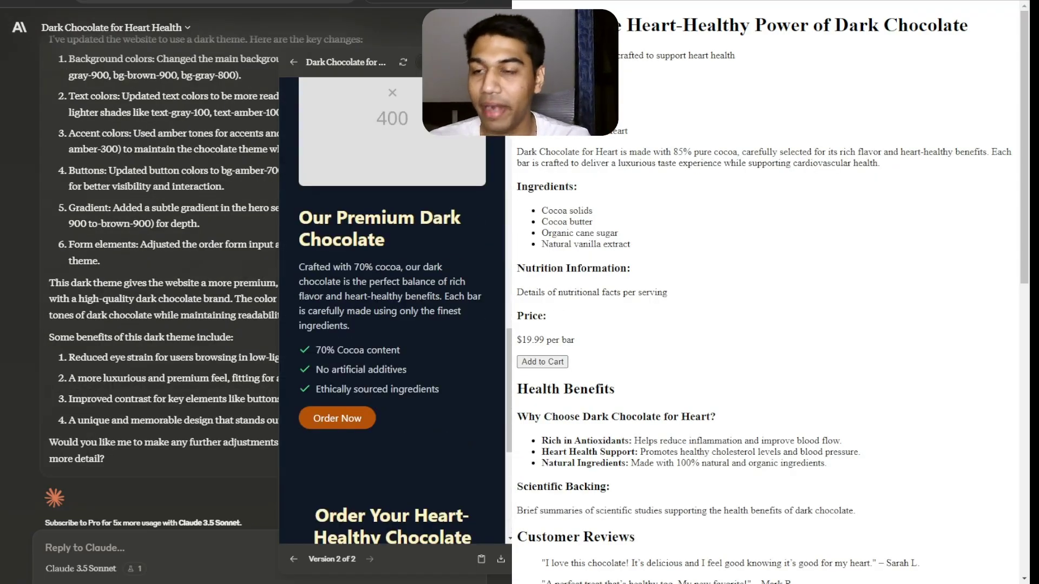
scroll(391, 308, "down", 4)
scroll(391, 308, "up", 10)
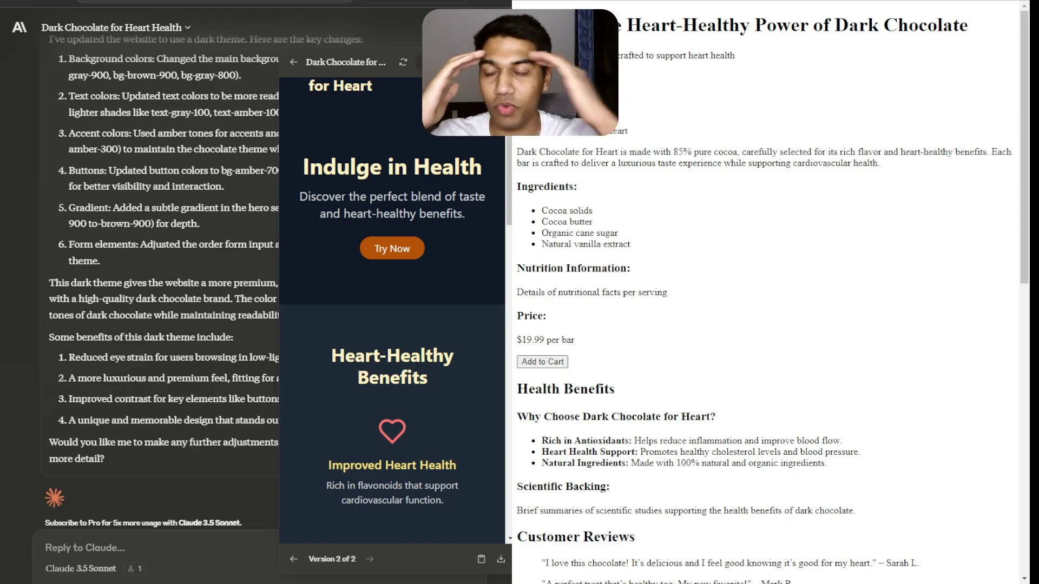
scroll(391, 309, "down", 8)
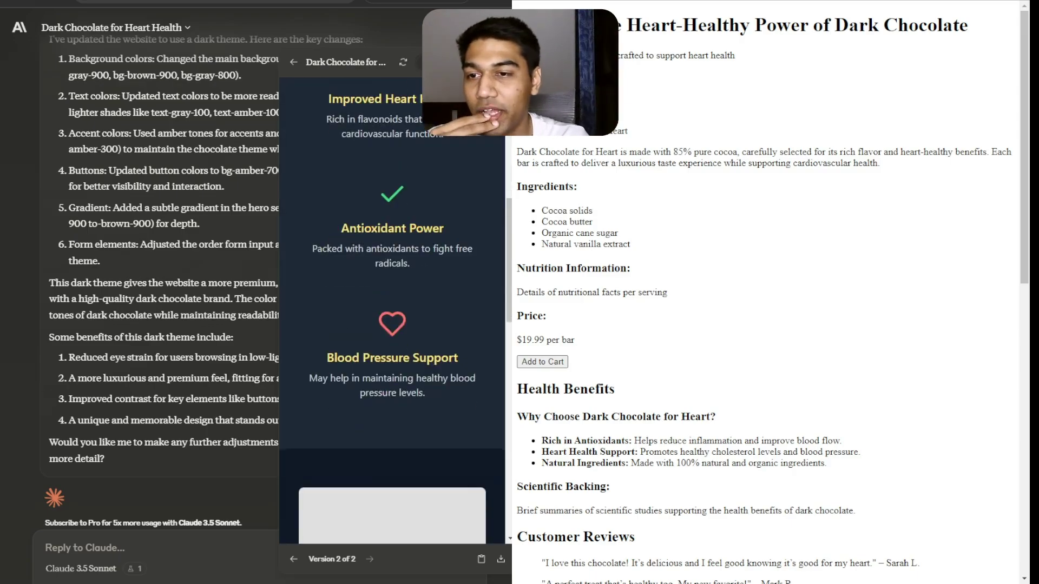
scroll(391, 308, "up", 8)
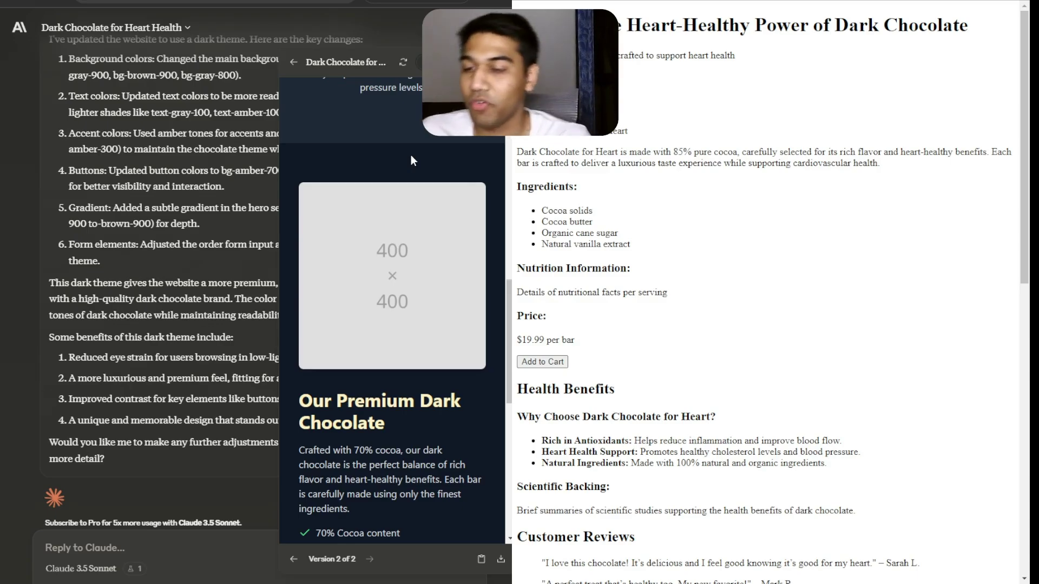
key("alt+Tab")
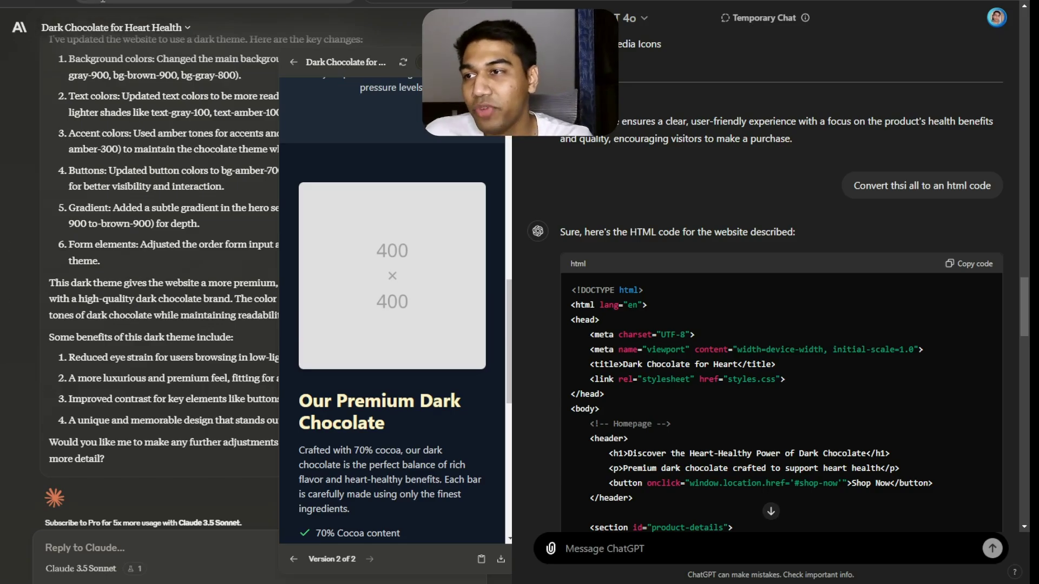
Send the WWII key-events timeline prompt to both, with ChatGPT switched to Temporary chat.
left_click(127, 27)
key("Escape")
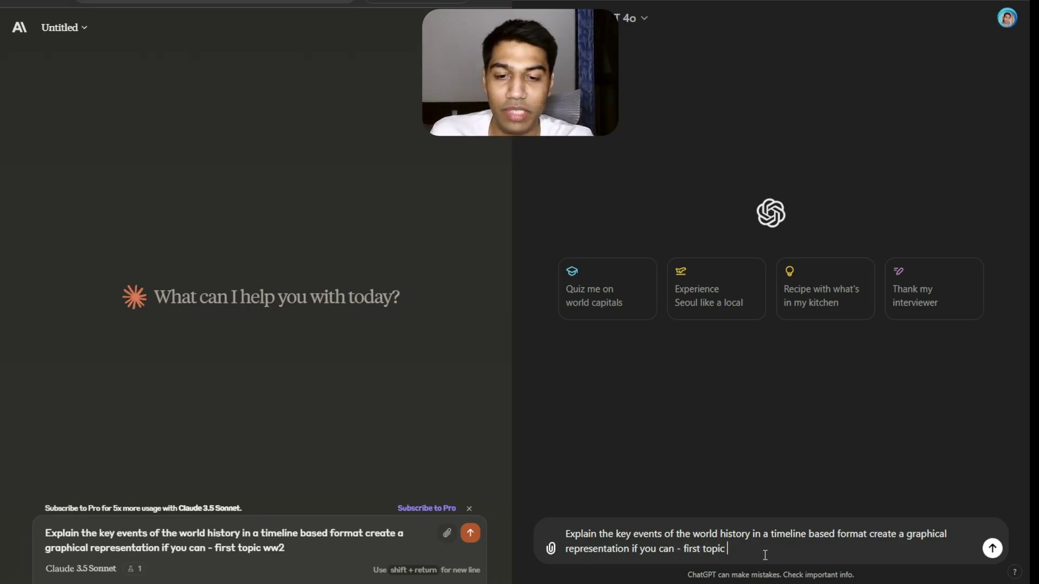
key("ctrl+a")
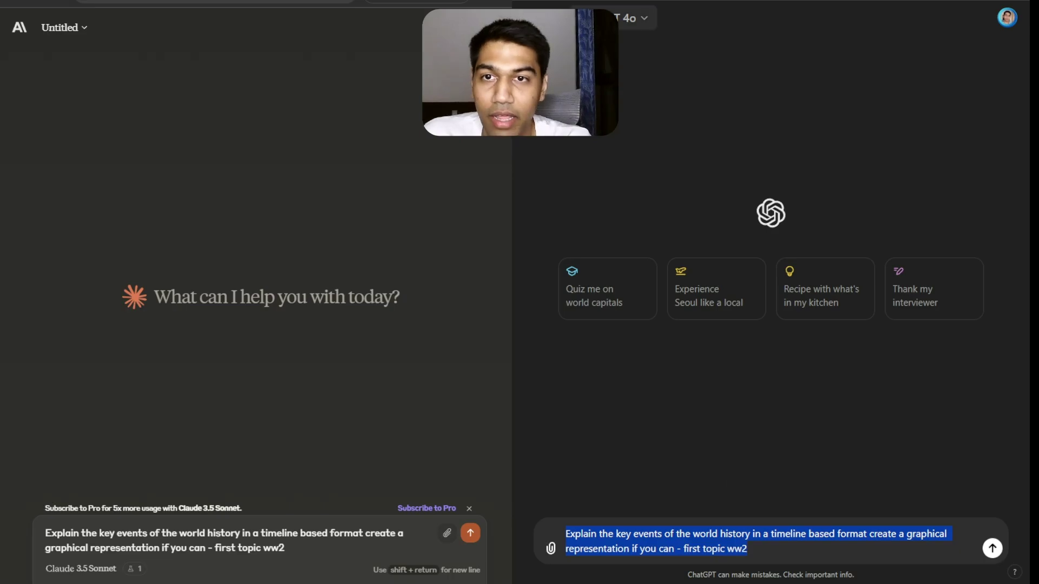
left_click(633, 18)
left_click(638, 193)
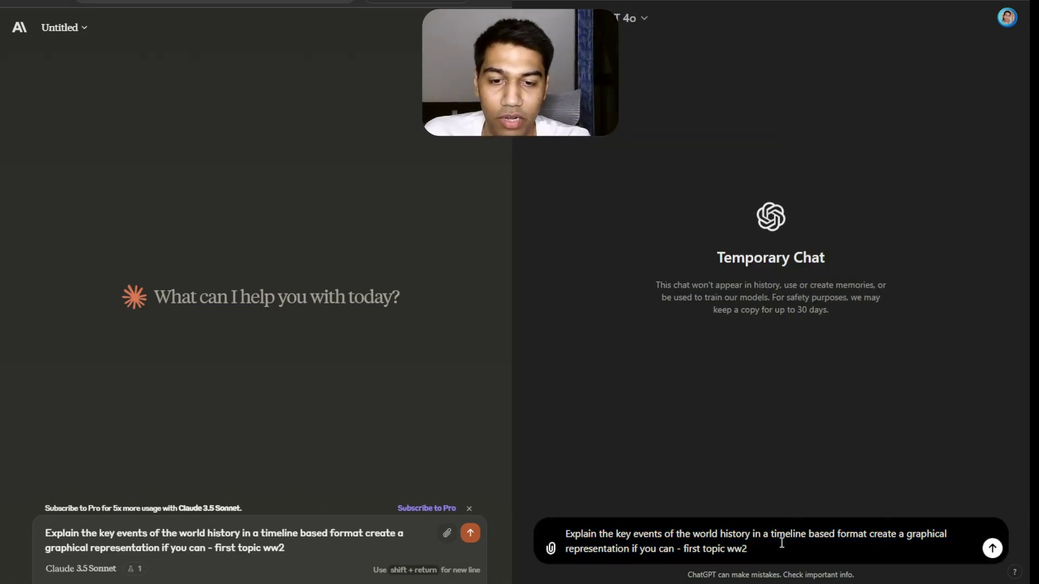
key("Return")
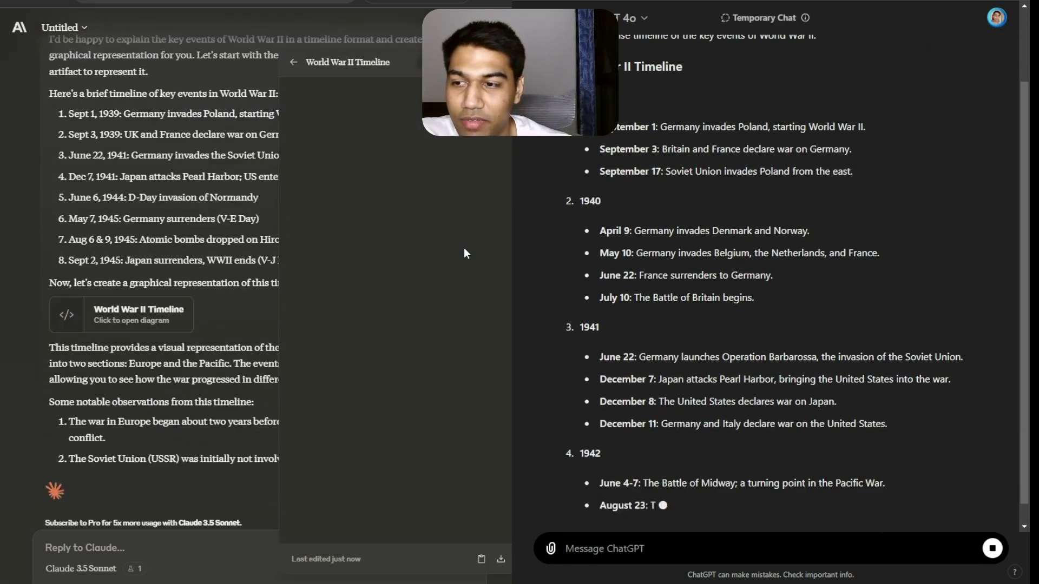
scroll(199, 174, "up", 3)
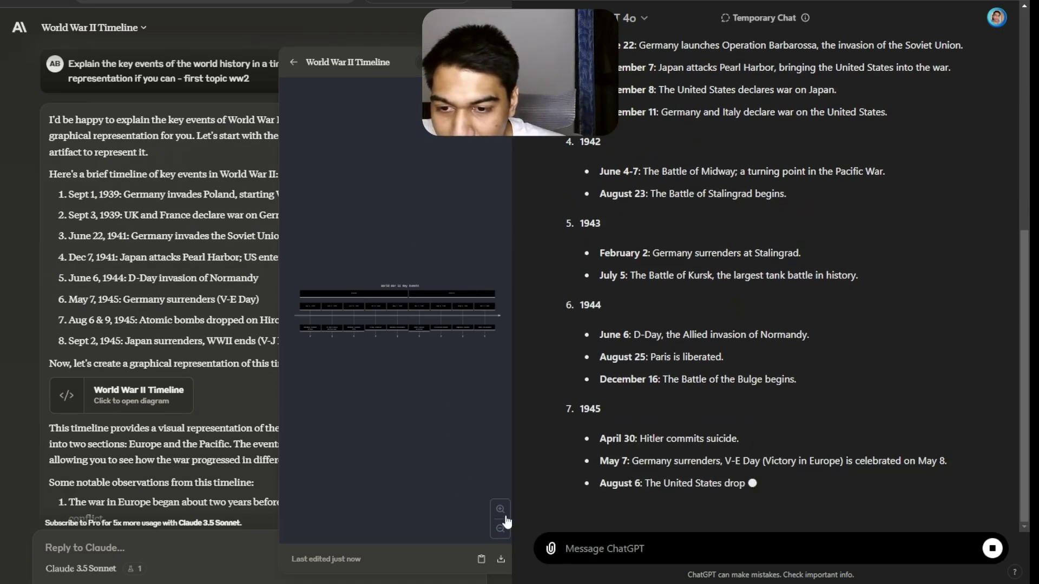
scroll(433, 449, "up", 5)
scroll(418, 439, "down", 3)
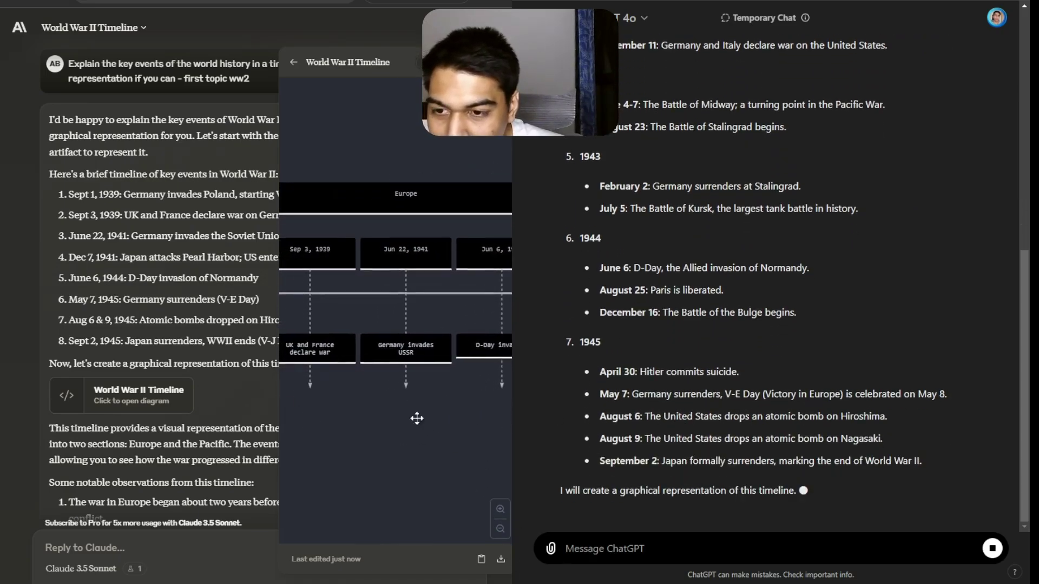
left_click_drag(430, 425, 396, 388)
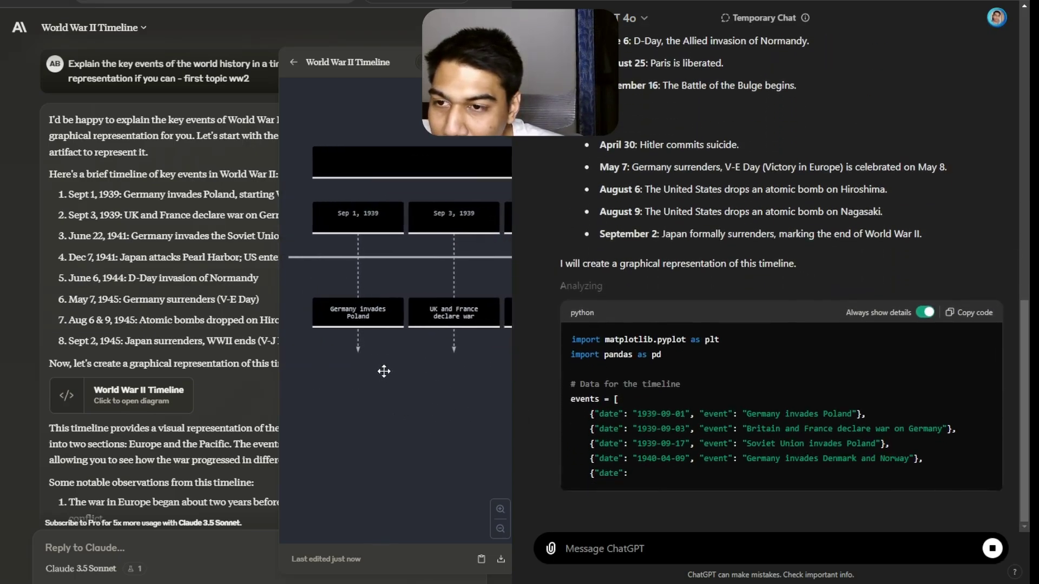
scroll(379, 224, "up", 2)
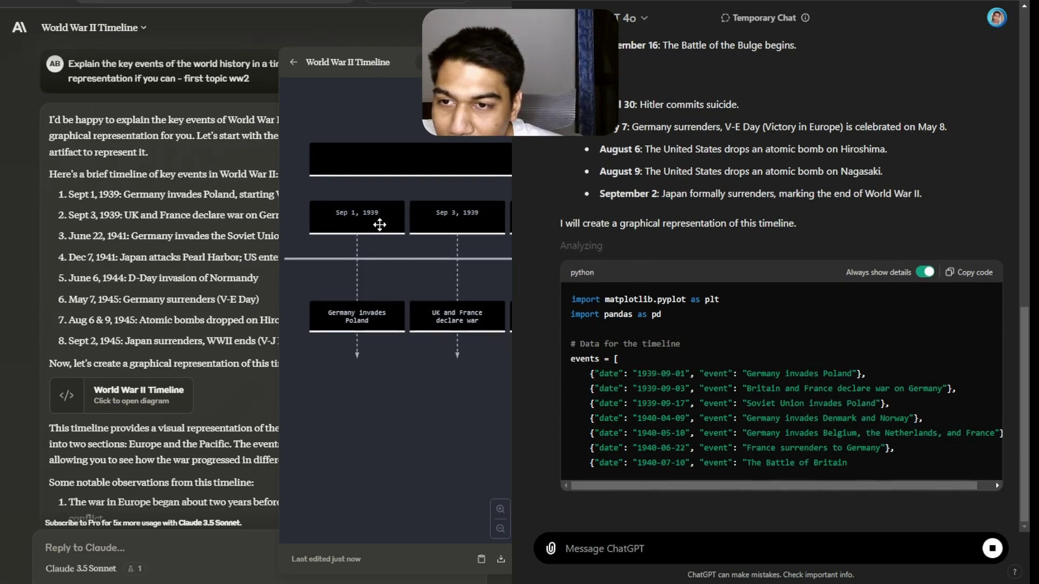
left_click_drag(411, 357, 303, 339)
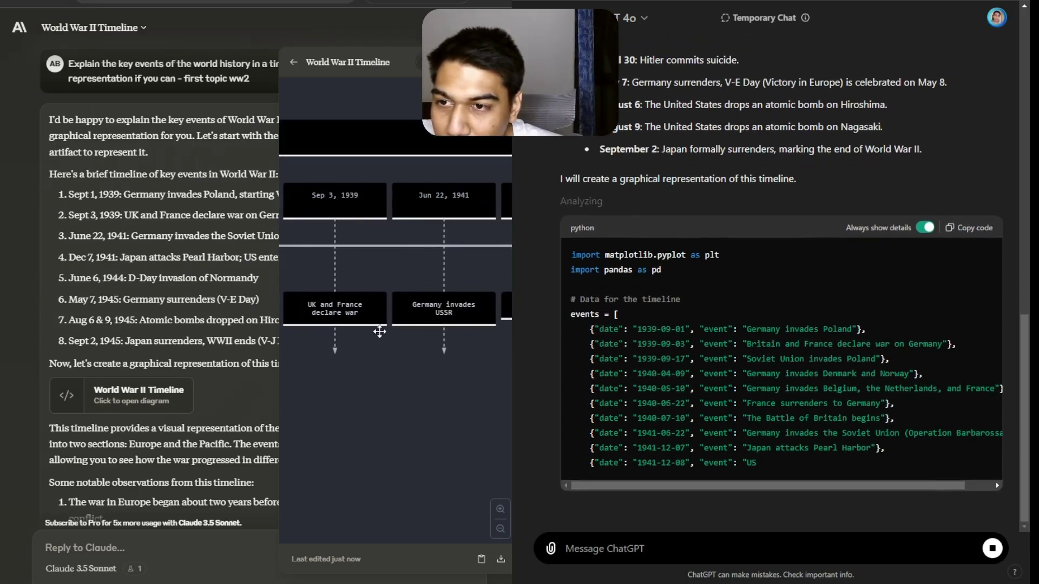
scroll(371, 354, "down", 2)
scroll(432, 364, "up", 2)
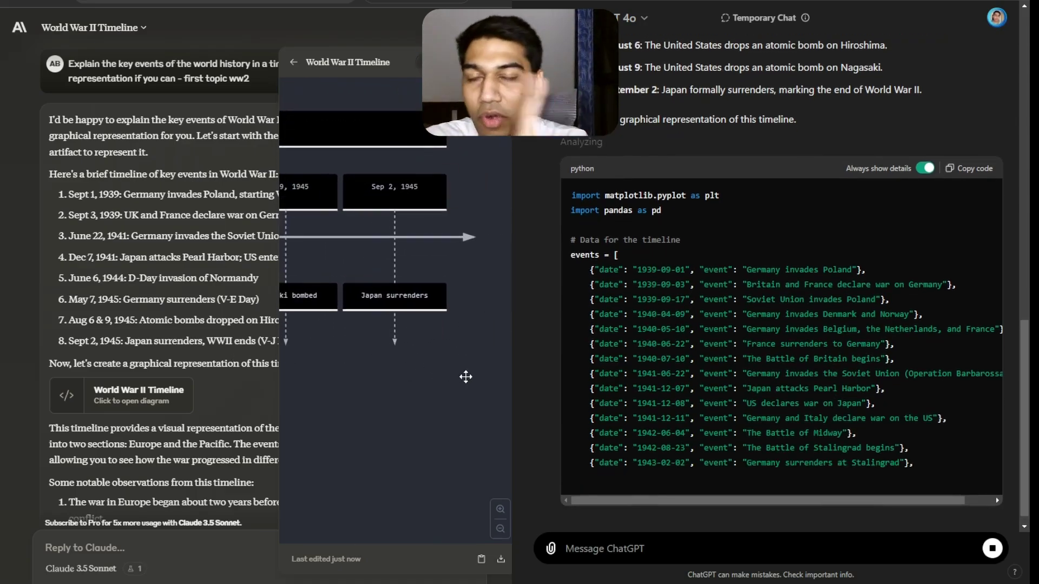
scroll(464, 374, "left", 10)
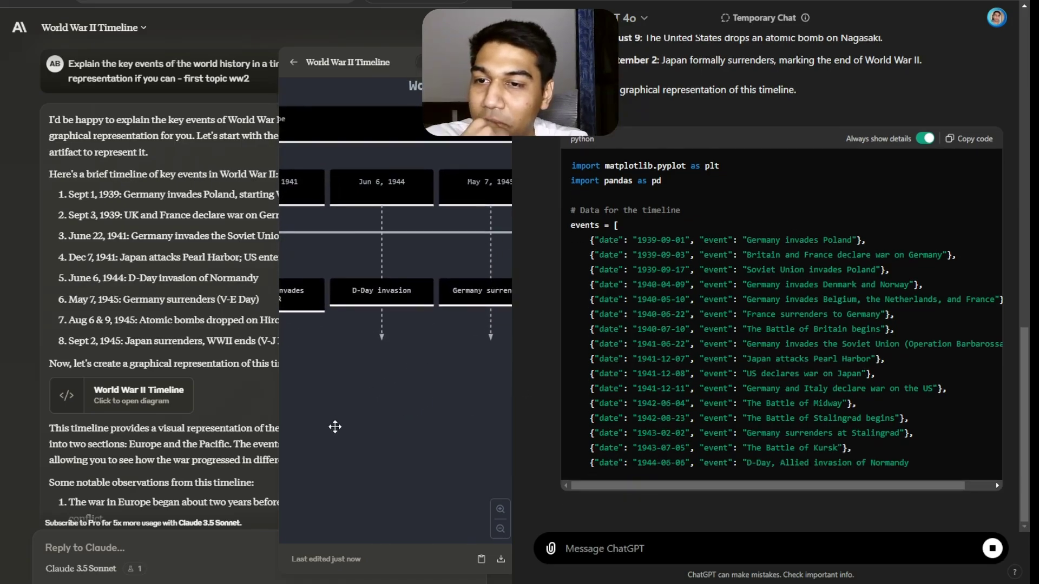
scroll(334, 427, "up", 1)
scroll(387, 379, "right", 3)
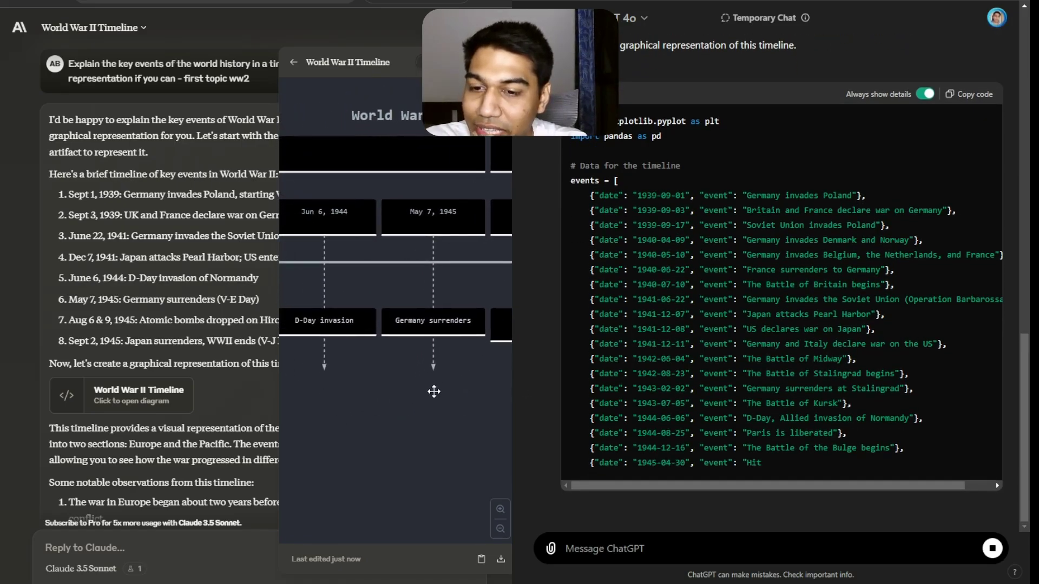
scroll(422, 389, "down", 5)
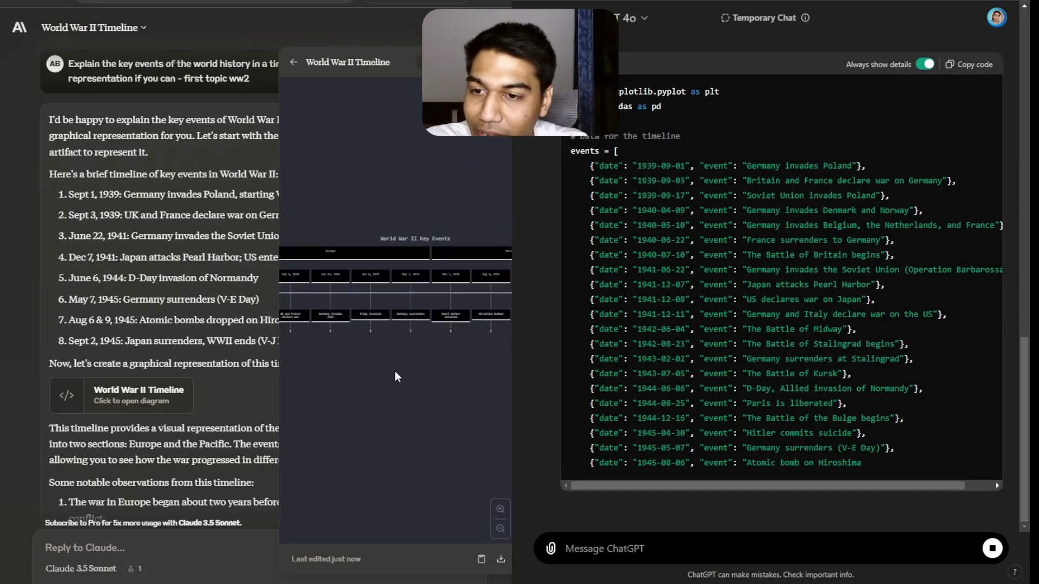
Check the Mermaid source of Claude's World War II Timeline, then return to the preview.
left_click(444, 62)
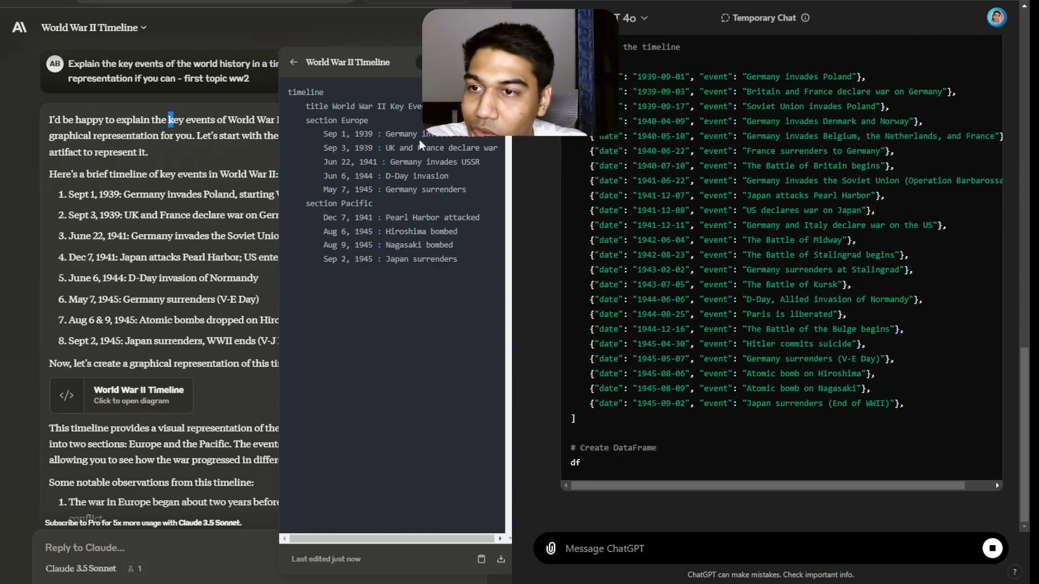
left_click(427, 63)
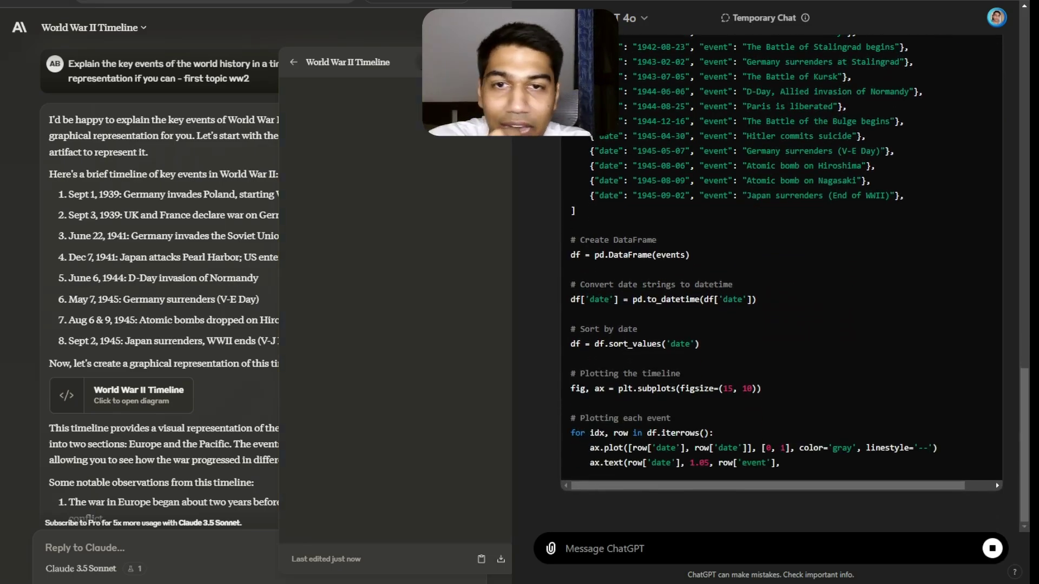
scroll(696, 271, "up", 15)
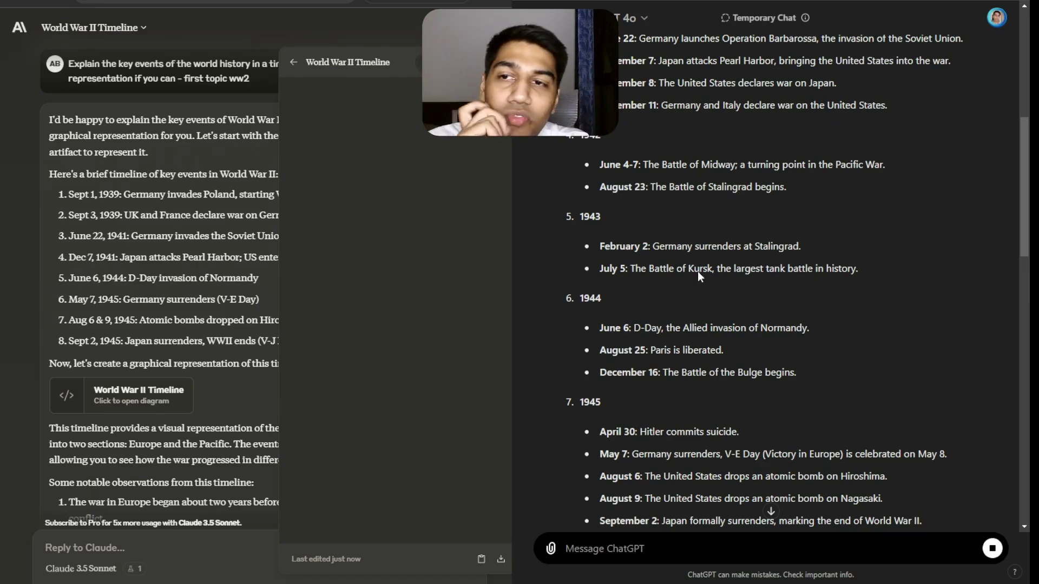
scroll(697, 271, "down", 12)
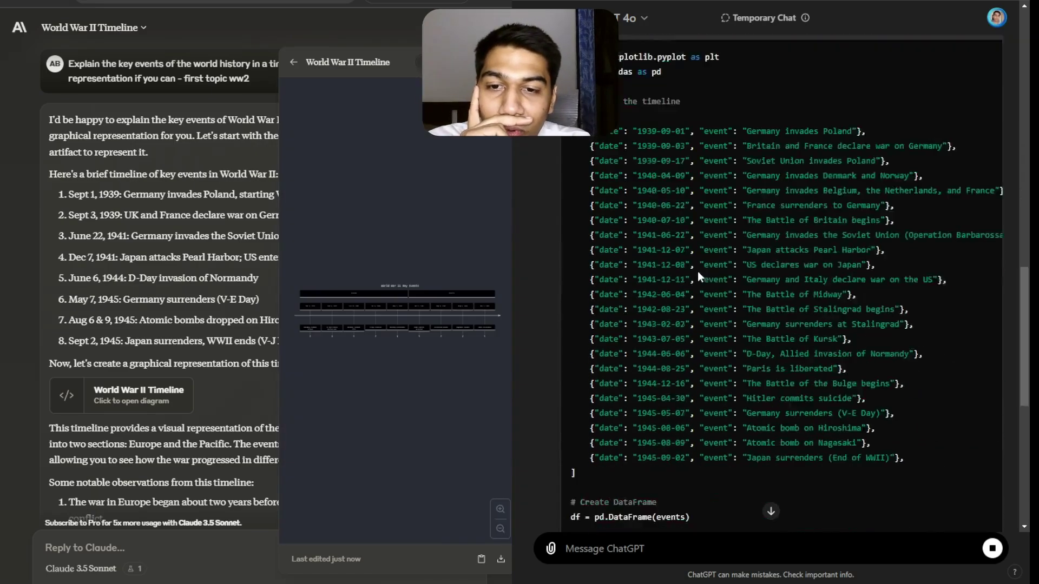
scroll(696, 271, "down", 10)
scroll(697, 271, "up", 10)
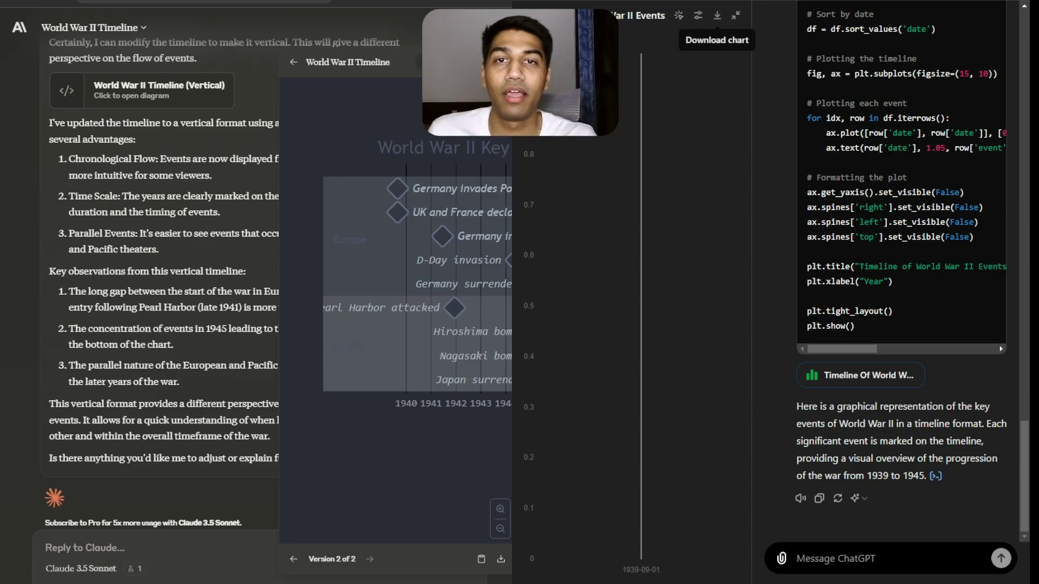
Open ChatGPT's Key Events timeline chart full-size and fit it to the window.
left_click(717, 15)
scroll(897, 157, "right", 5)
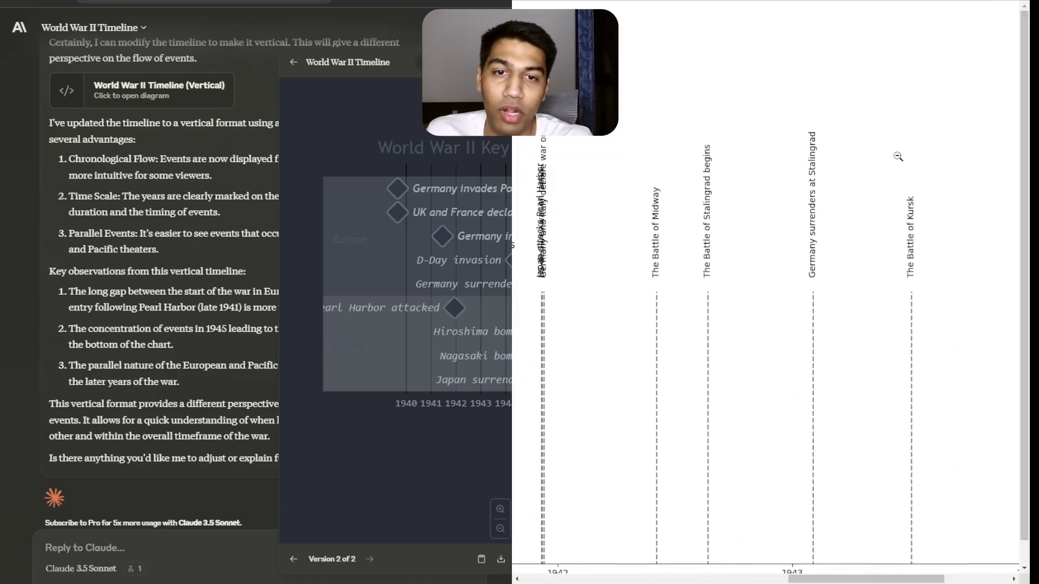
left_click(860, 182)
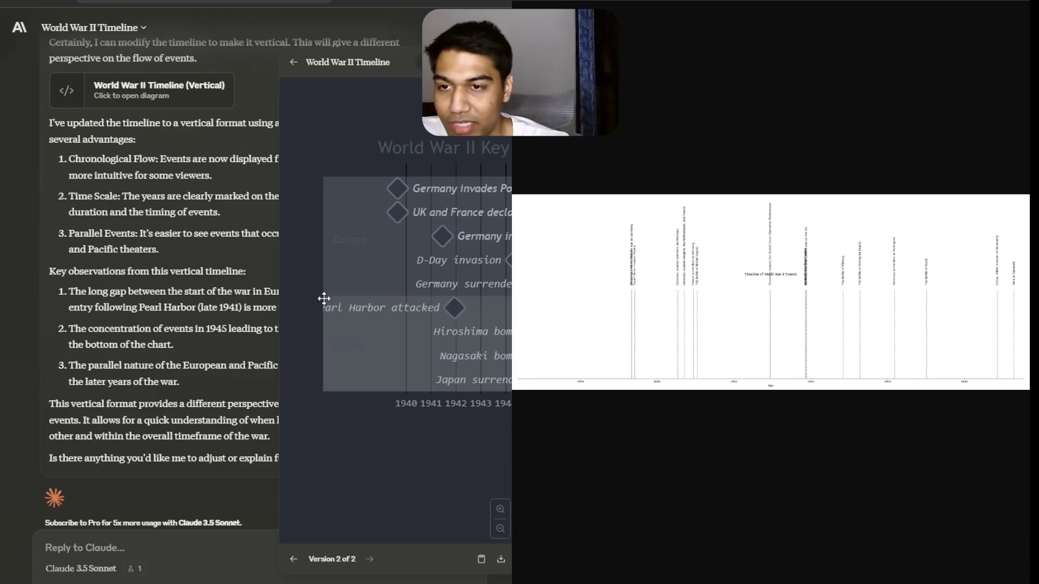
scroll(324, 298, "up", 2)
scroll(359, 398, "down", 3)
left_click_drag(429, 144, 368, 221)
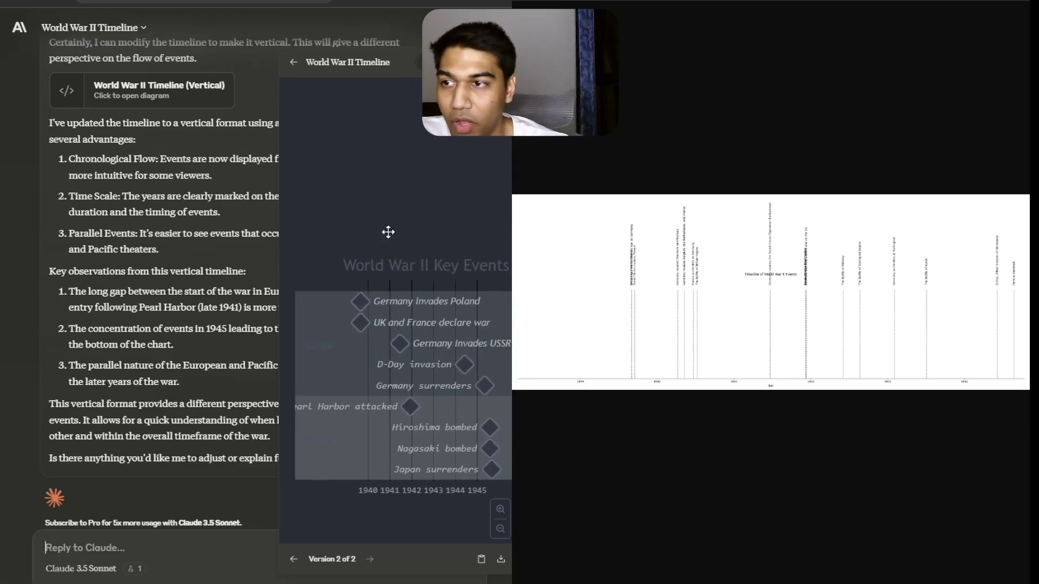
scroll(190, 148, "up", 5)
Compare Claude's first timeline diagram with the vertical Version 2 timeline.
left_click(121, 239)
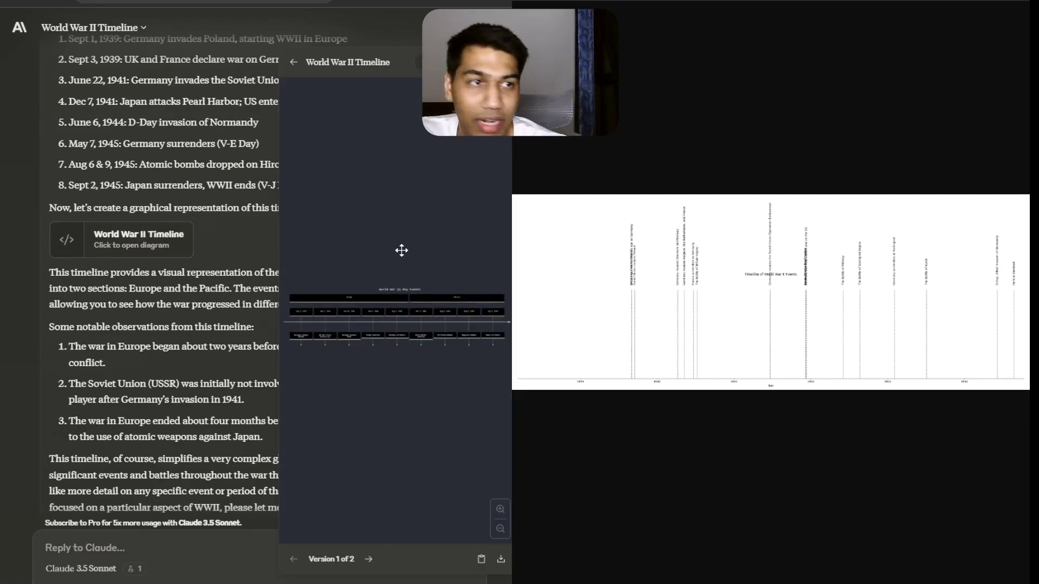
scroll(401, 250, "up", 10)
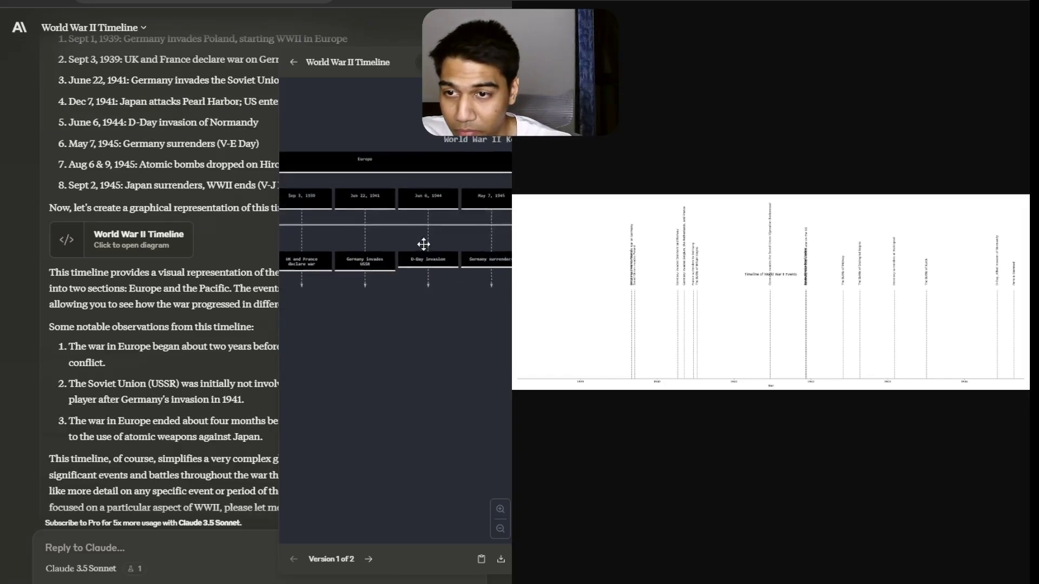
scroll(216, 245, "down", 8)
scroll(216, 244, "down", 3)
left_click(157, 90)
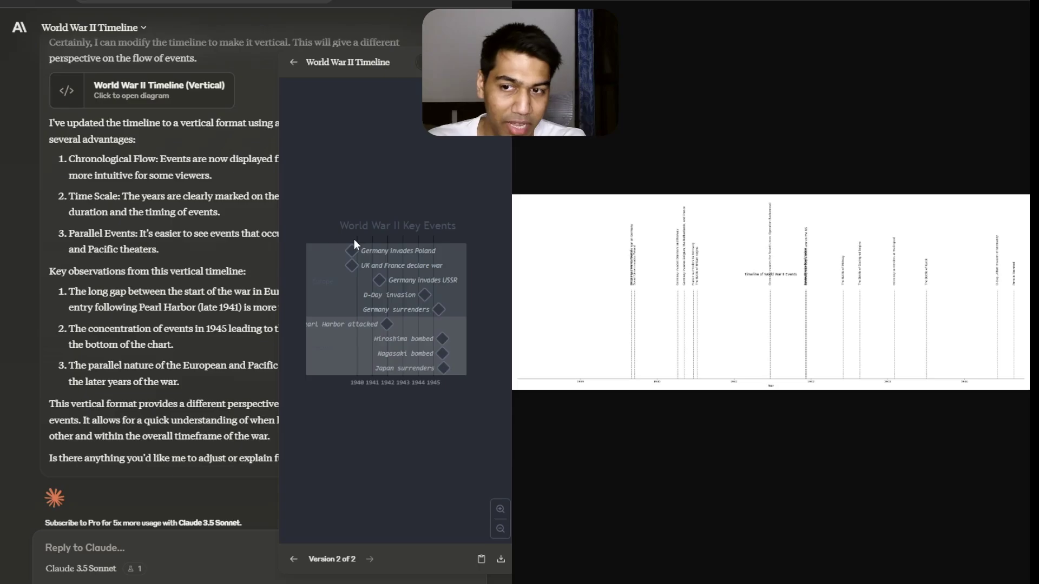
scroll(354, 239, "up", 2)
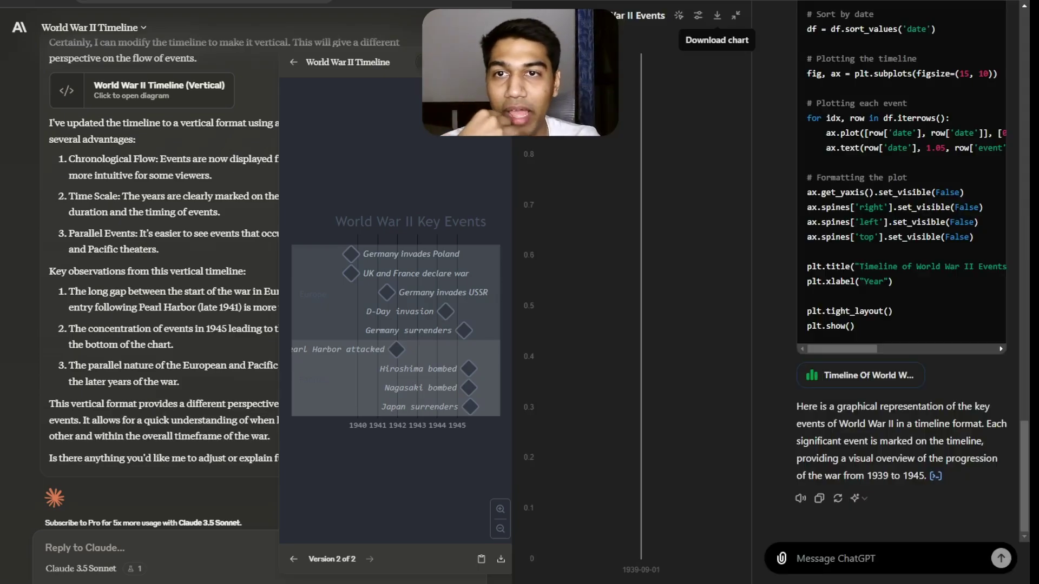
Show ChatGPT's timeline as a static chart and inspect the gantt code behind Claude's vertical timeline.
left_click(842, 382)
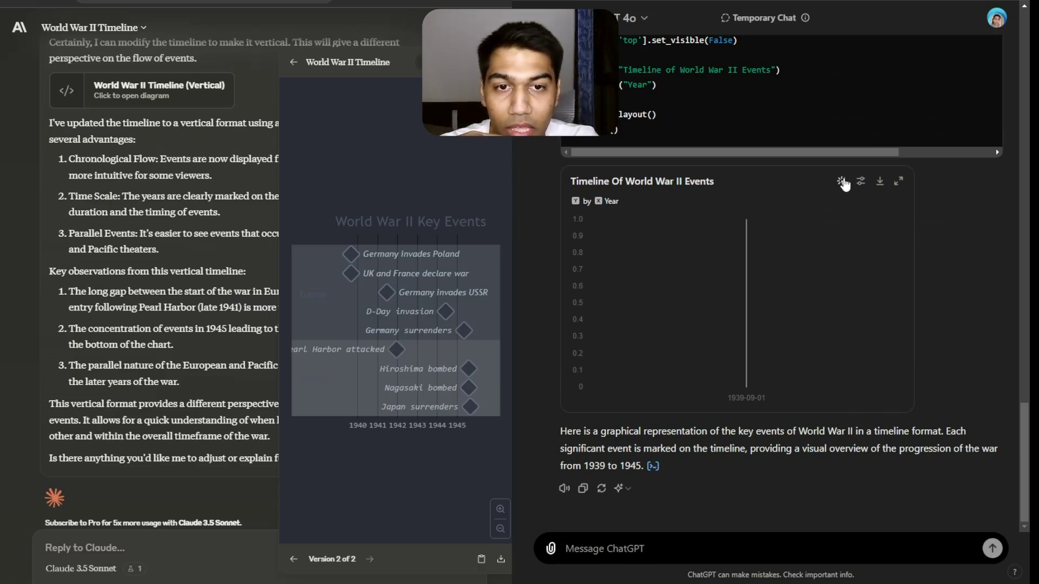
left_click(841, 181)
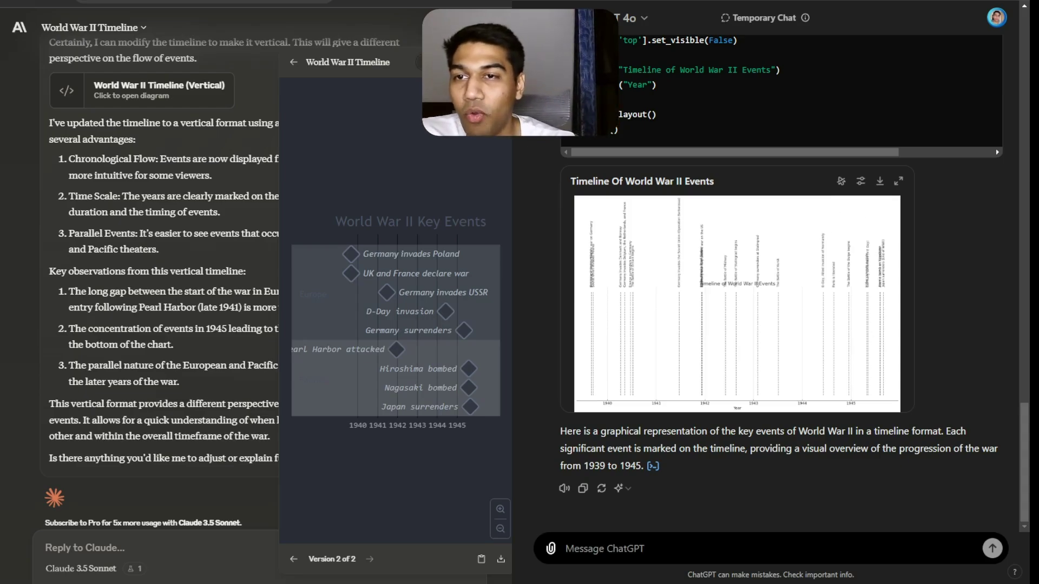
left_click(439, 62)
left_click_drag(355, 134, 467, 259)
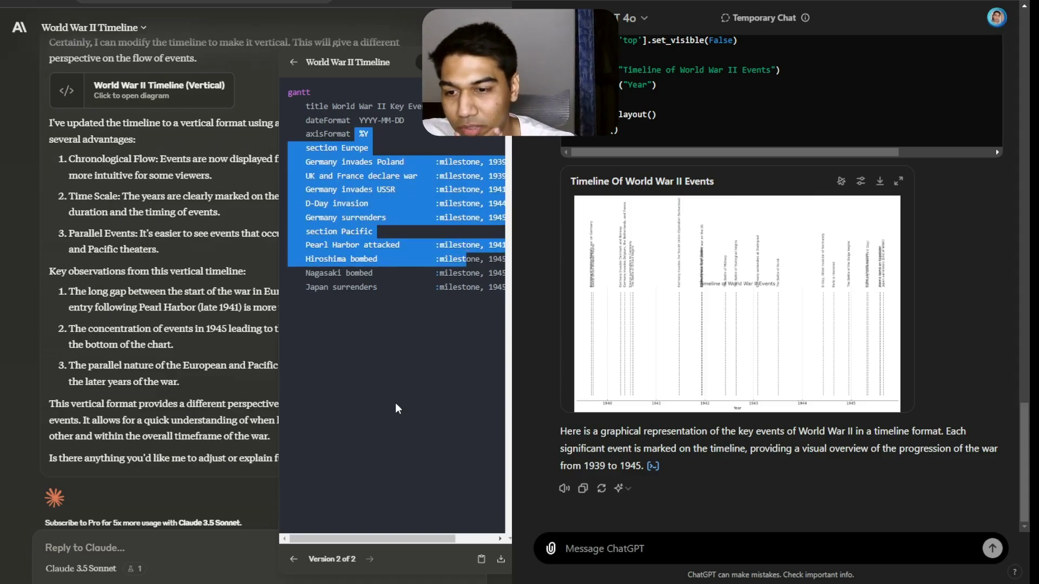
left_click_drag(341, 538, 349, 111)
left_click(415, 64)
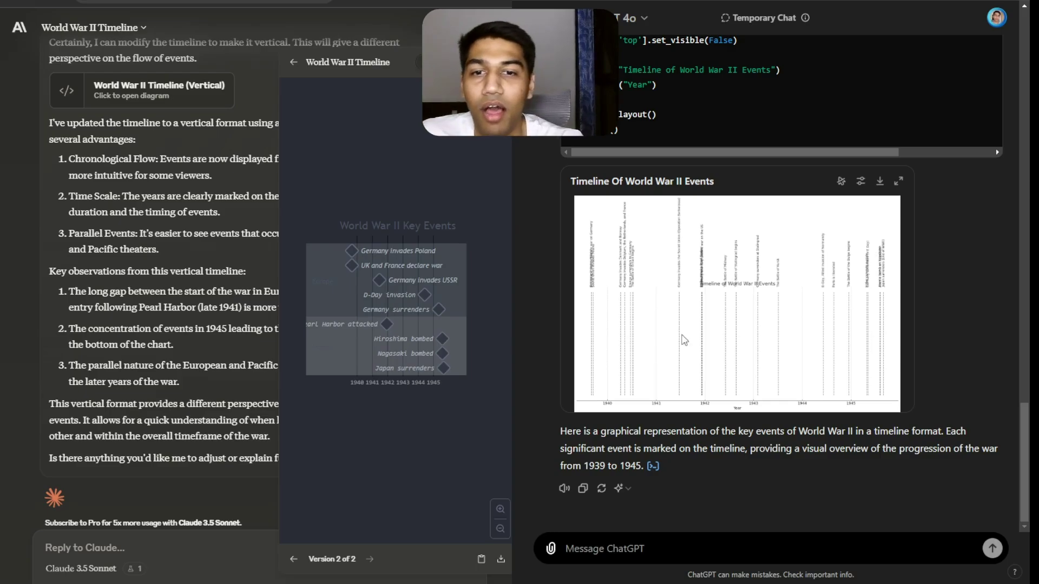
Send the same request to turn the WWII timeline into a DAG diagram to ChatGPT and Claude.
scroll(162, 271, "up", 15)
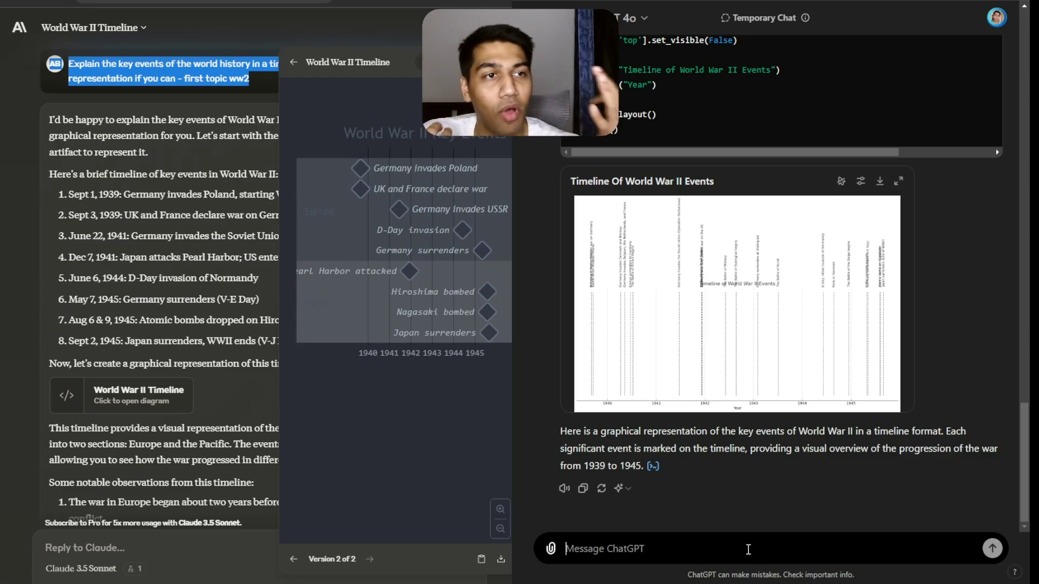
type("Can")
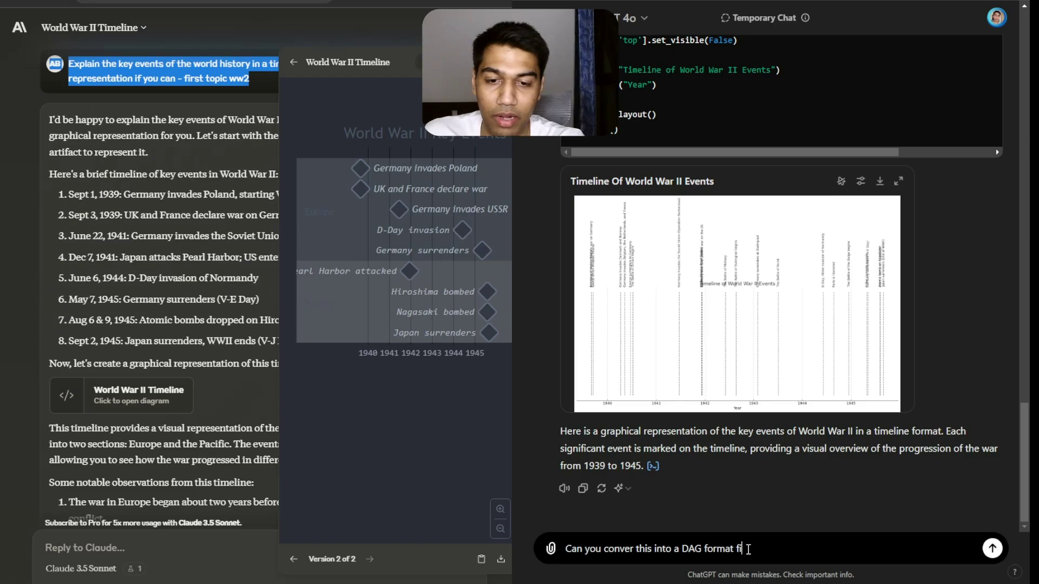
type("m")
key("ctrl+a")
key("ctrl+c")
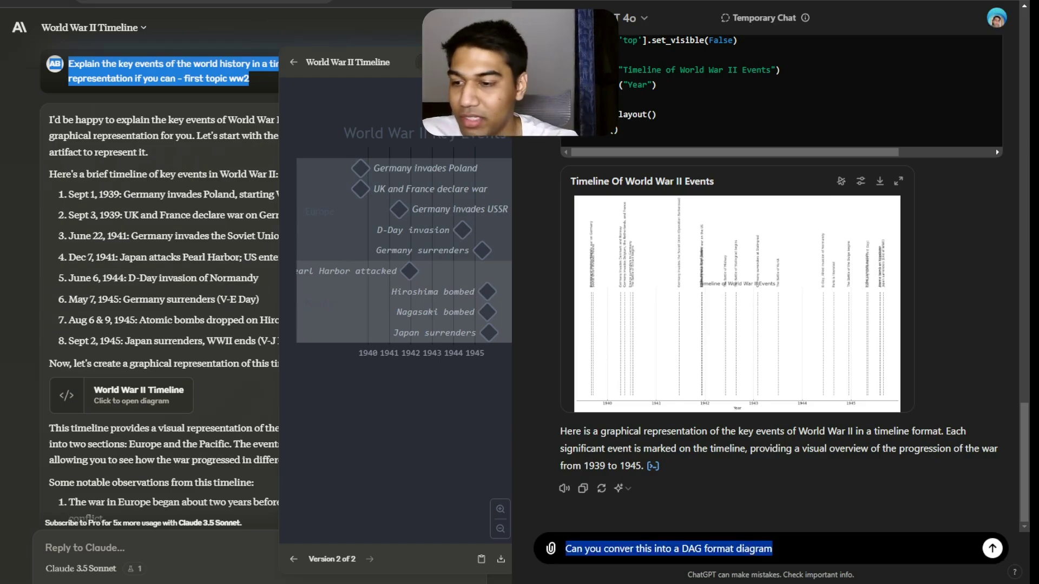
left_click(138, 542)
key("ctrl+v")
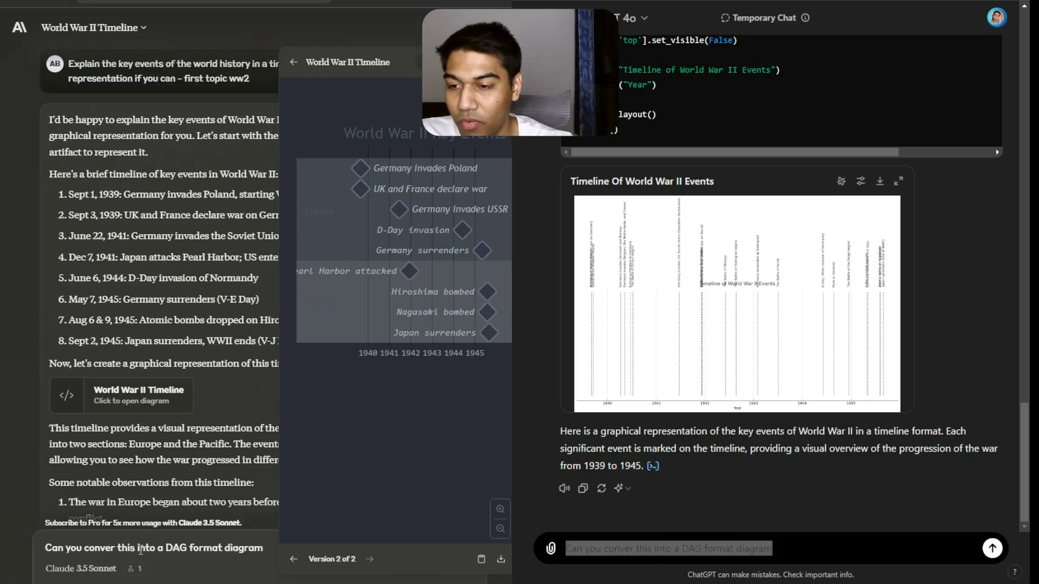
key("Return")
left_click(992, 548)
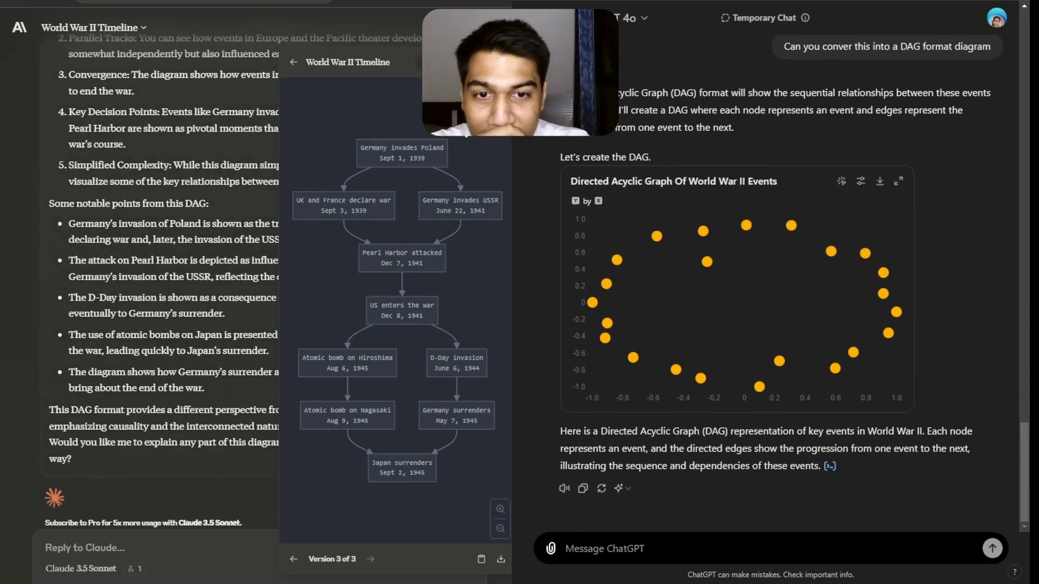
View ChatGPT's DAG as a static graph, enlarge it, then toggle it to an interactive chart.
left_click(842, 182)
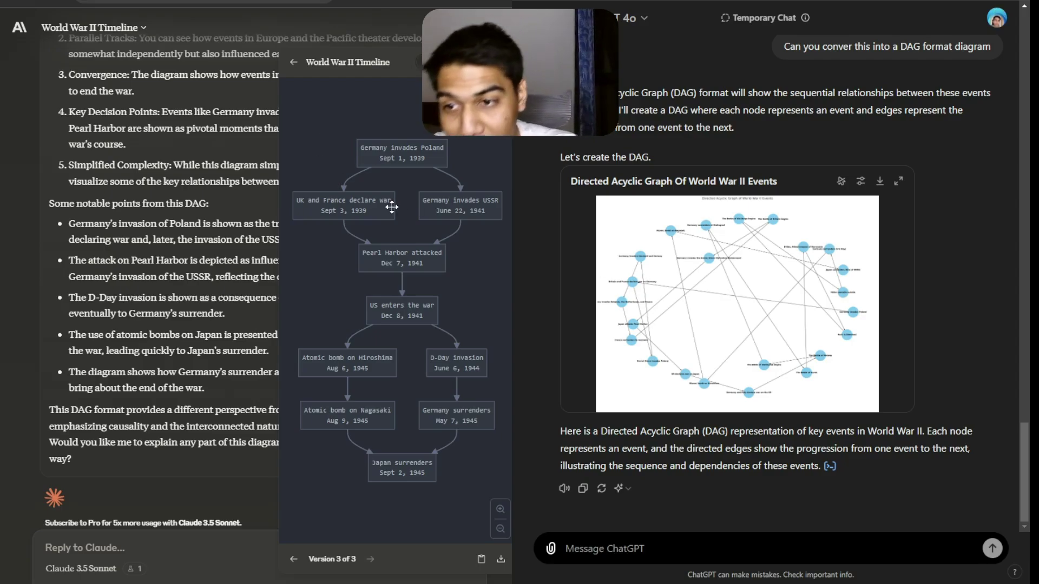
left_click(822, 276)
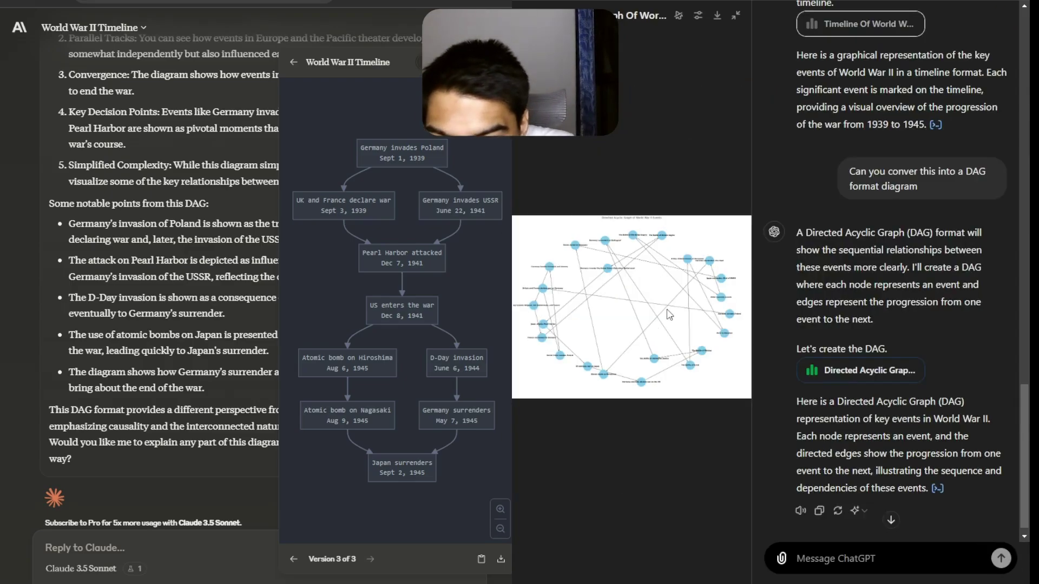
left_click(685, 19)
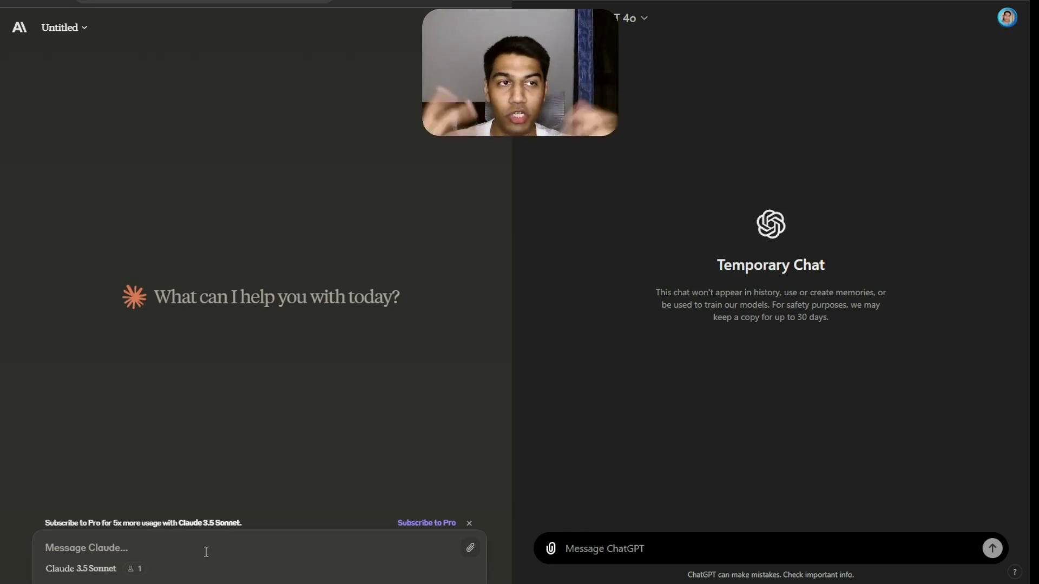
Send the same graphical Delhi trip itinerary prompt to both ChatGPT and Claude.
type("Cr")
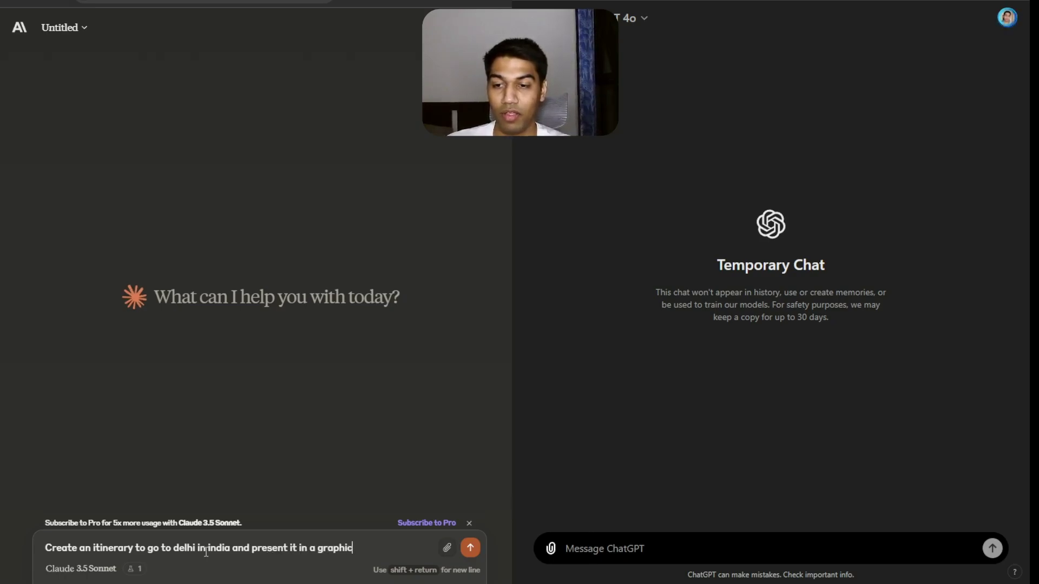
type("anner")
key("ctrl+a")
key("ctrl+c")
left_click(744, 547)
key("ctrl+v")
key("Return")
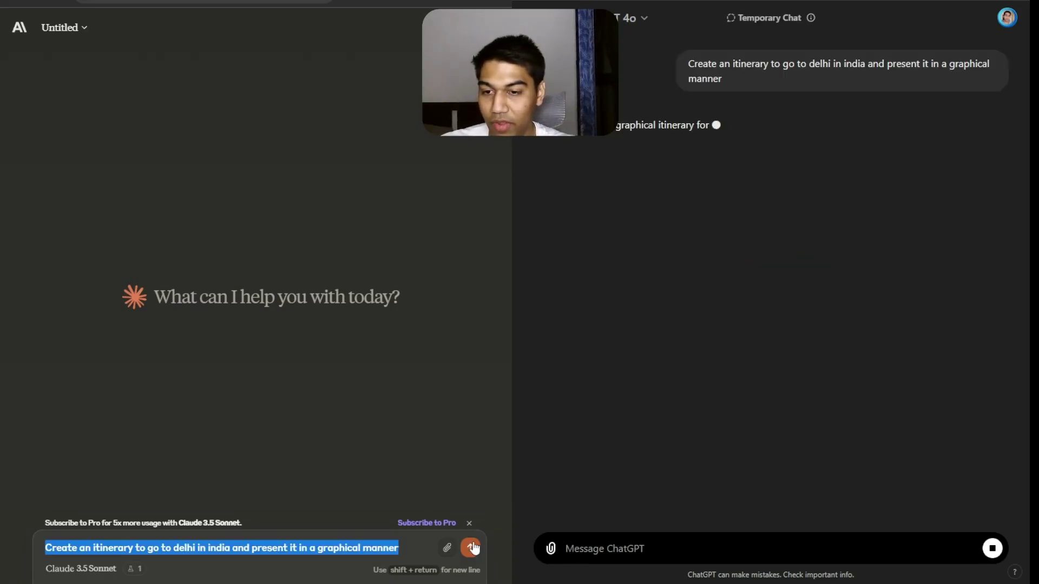
left_click(470, 547)
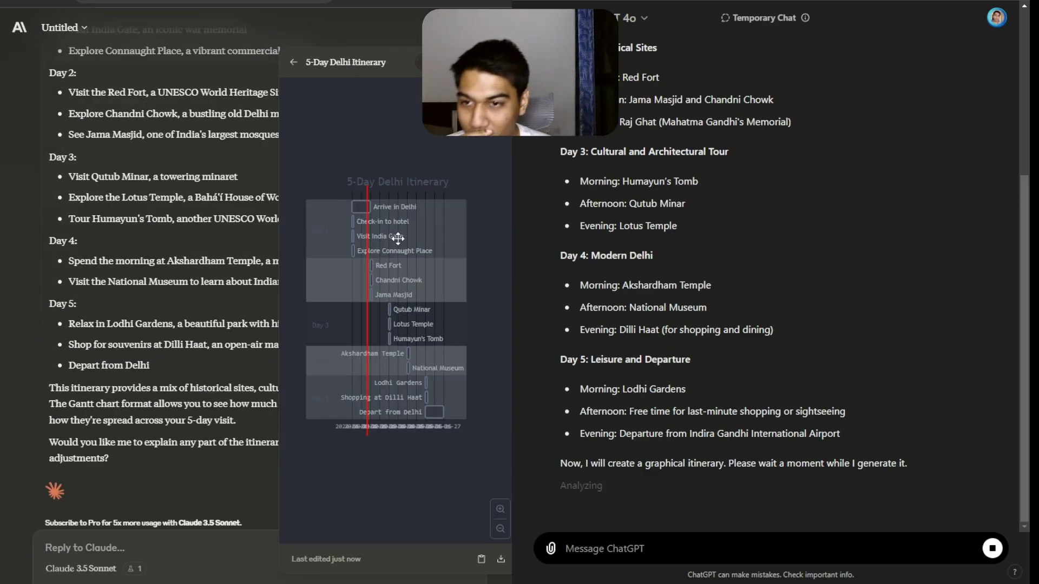
Enlarge ChatGPT's '5-Day Itinerary for Delhi, India' chart and zoom its page to read the table.
scroll(462, 450, "up", 3)
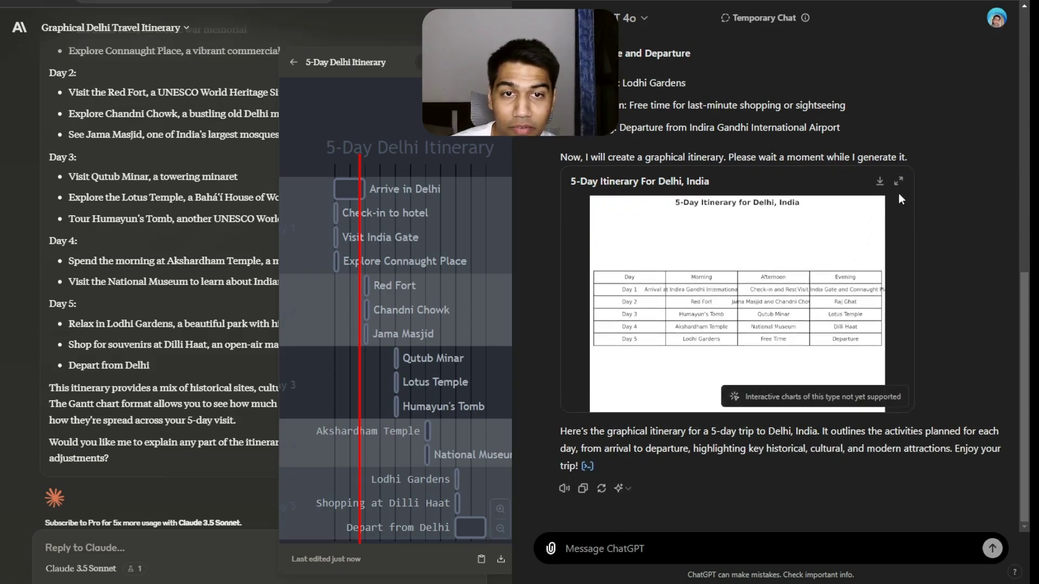
left_click(898, 180)
key("alt+Tab")
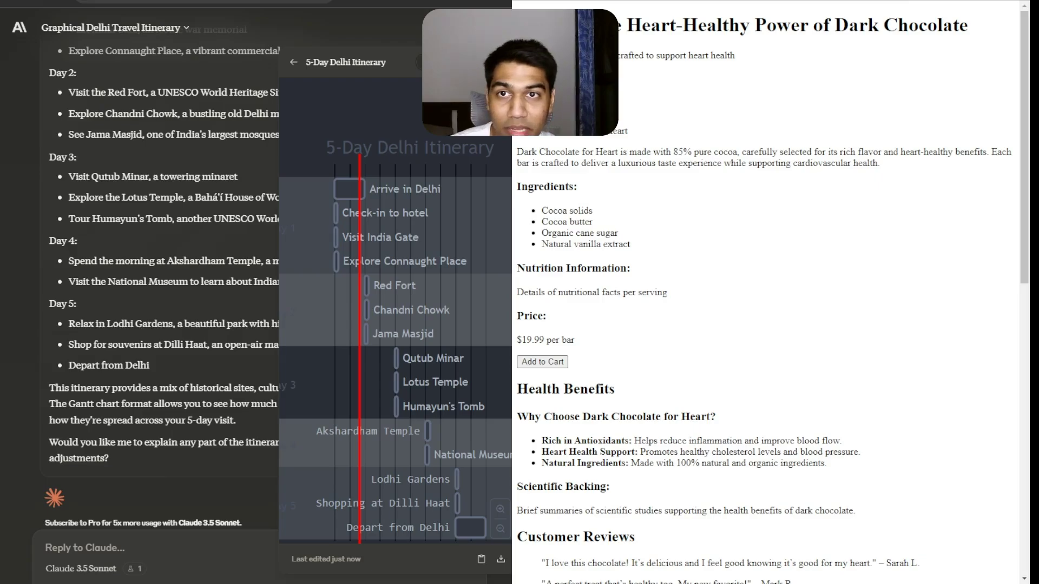
key("alt+Tab")
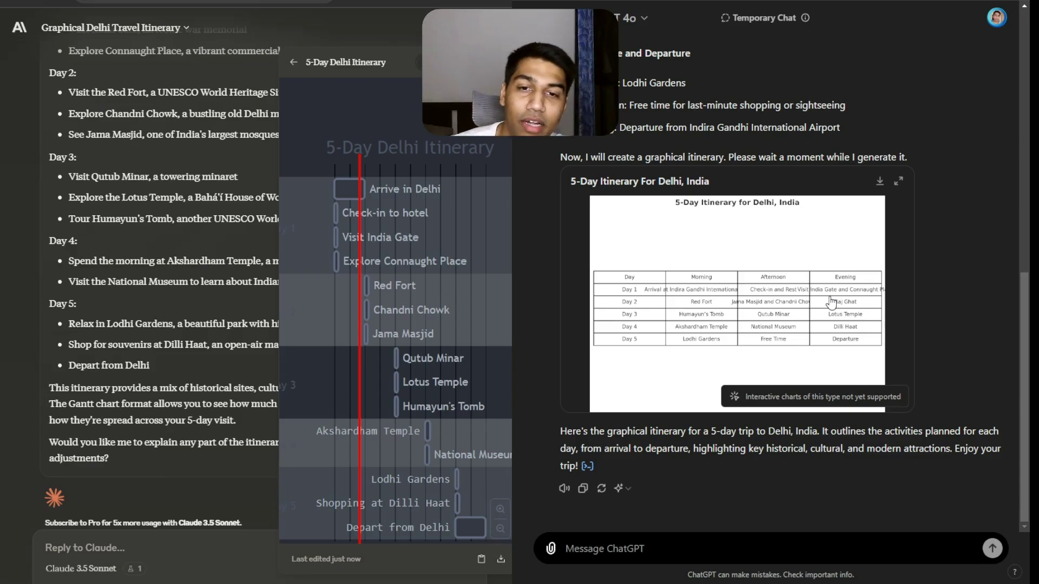
key("ctrl+plus")
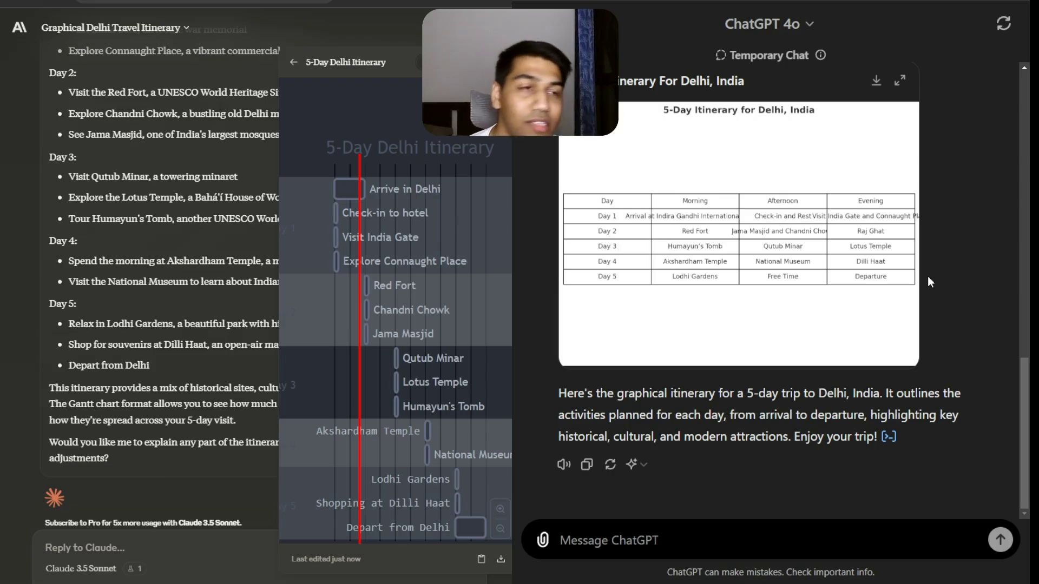
scroll(476, 273, "down", 3)
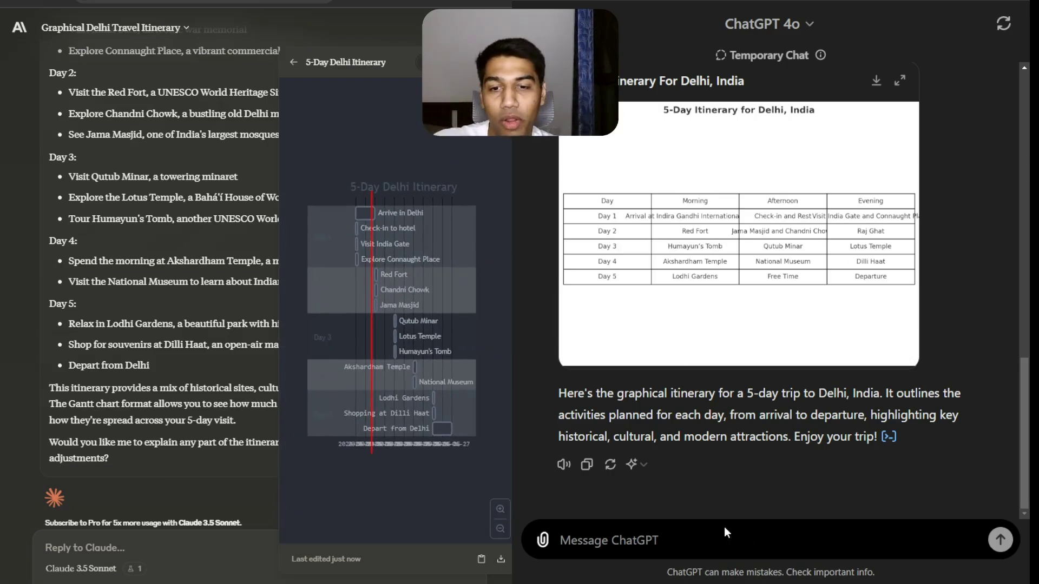
Send the make-it-more-beautiful follow-up request to ChatGPT and then to Claude.
key("ctrl+v")
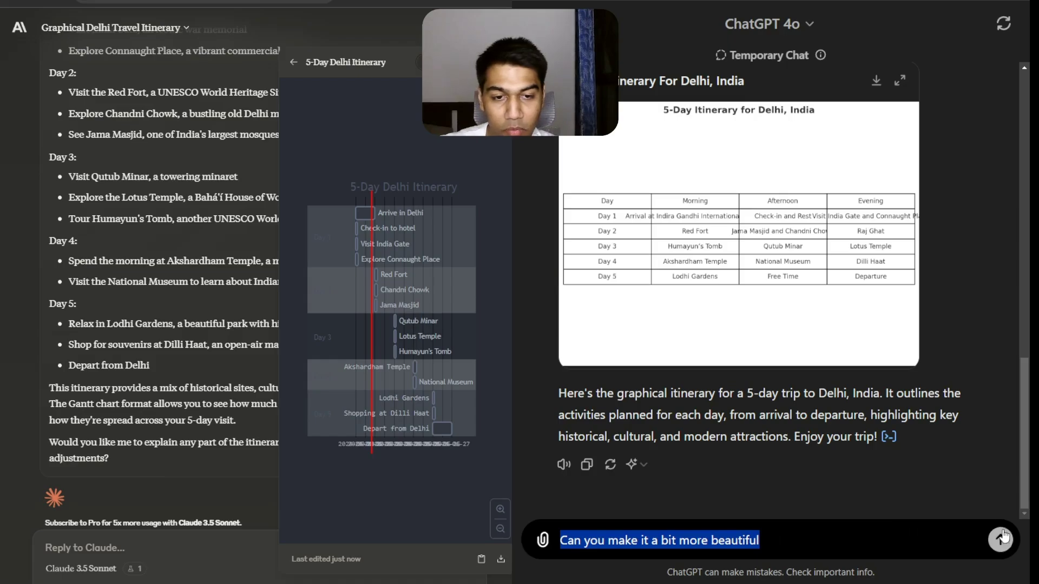
left_click(1002, 536)
left_click(144, 549)
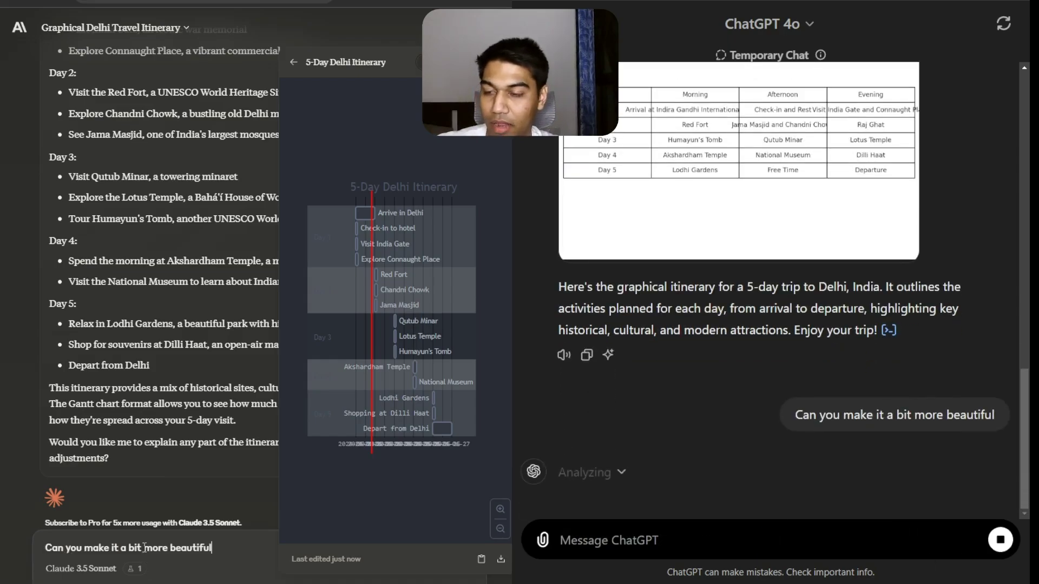
key("Return")
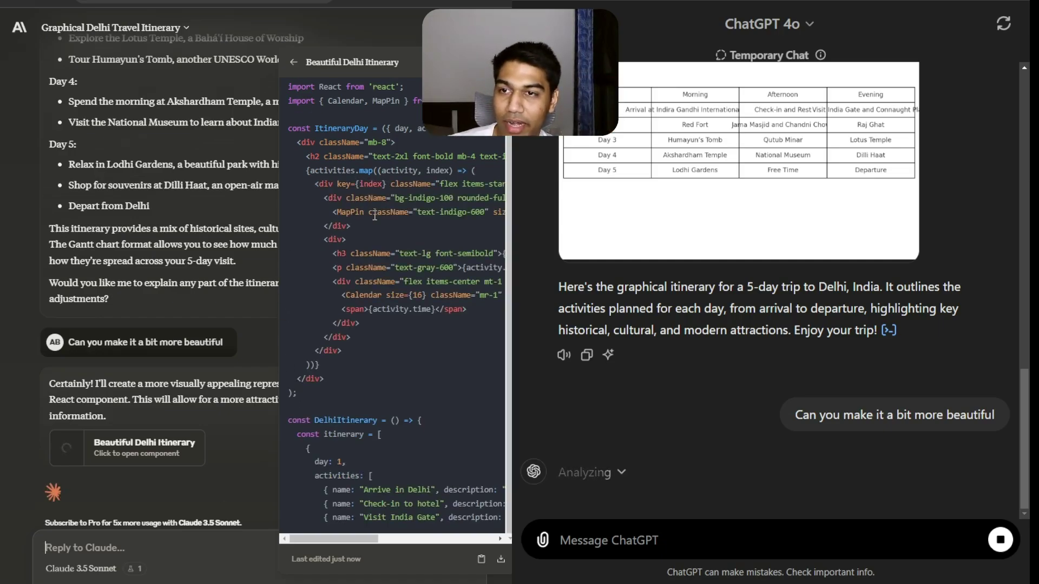
Scroll through Claude's 'Beautiful Delhi Itinerary' React component and its design notes.
scroll(374, 215, "up", 1)
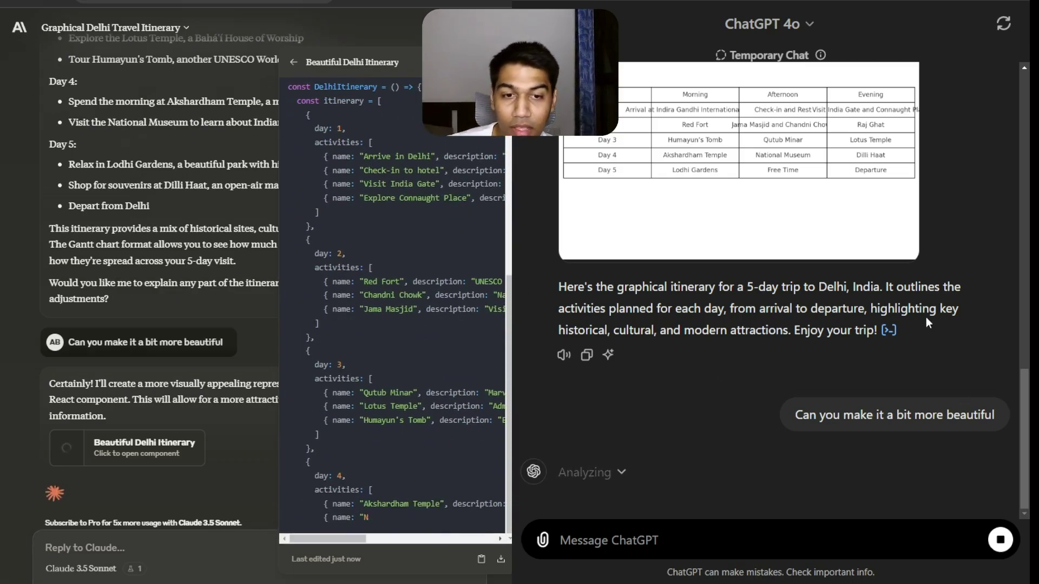
scroll(907, 323, "up", 6)
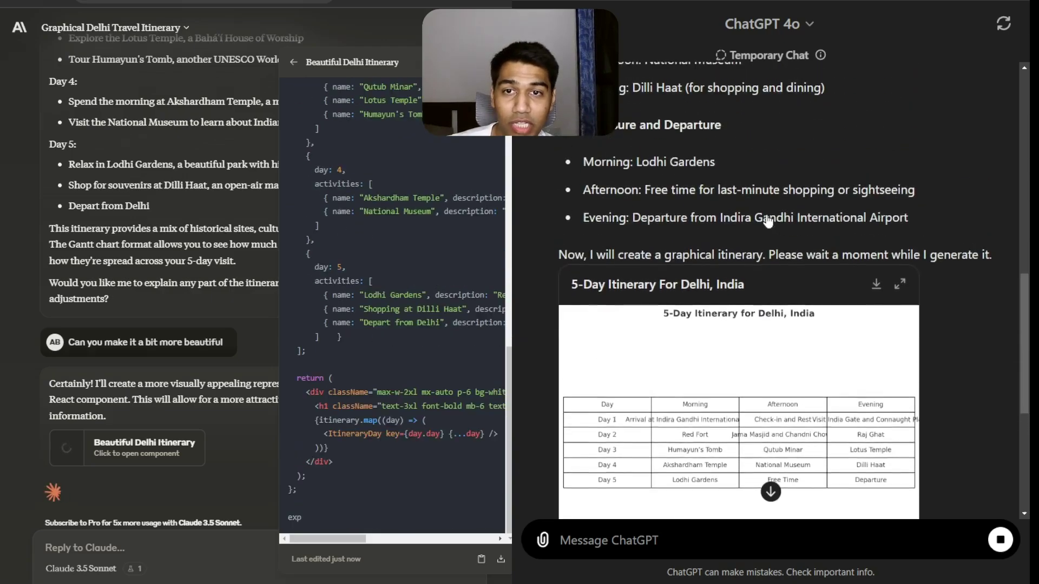
scroll(732, 202, "up", 10)
scroll(733, 202, "down", 12)
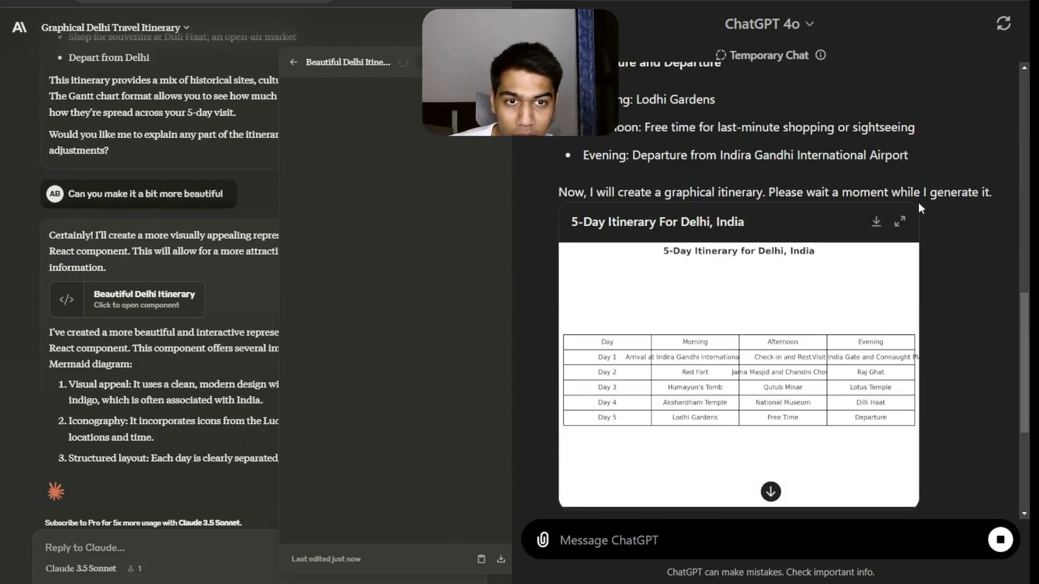
scroll(893, 233, "down", 5)
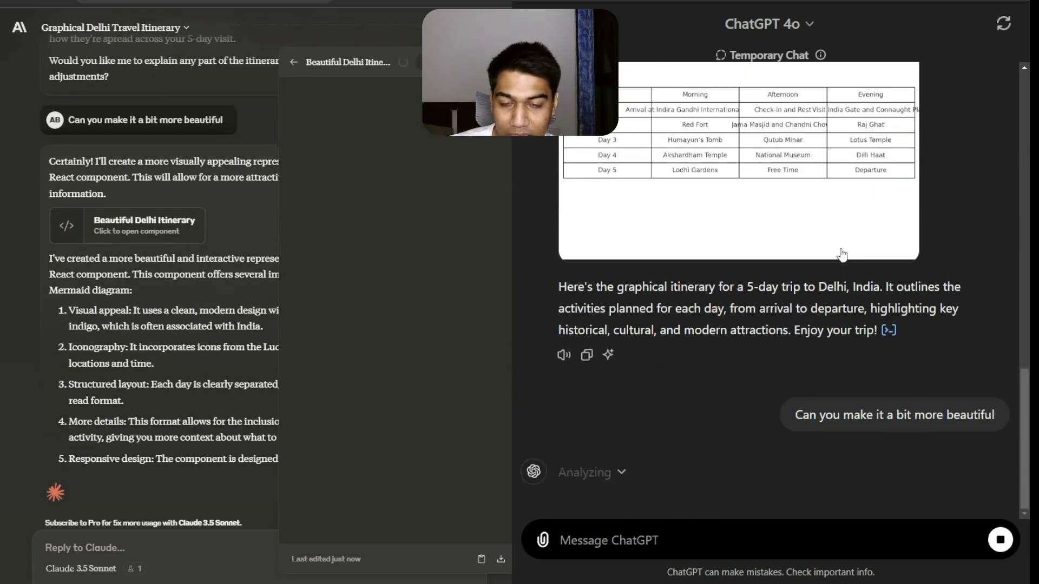
Expand ChatGPT's Analyzing section to view the code it runs.
left_click(623, 474)
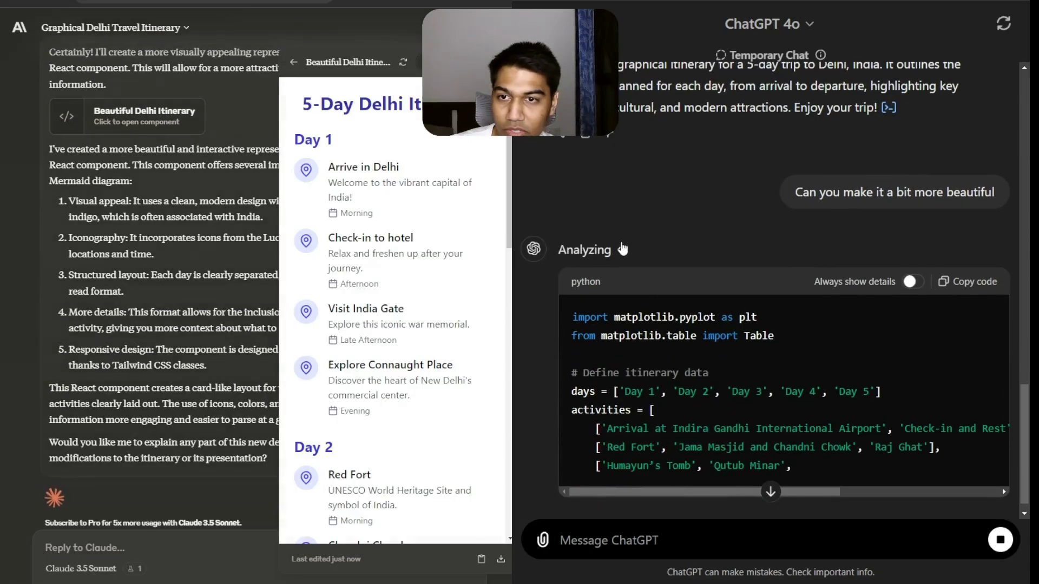
scroll(460, 258, "down", 10)
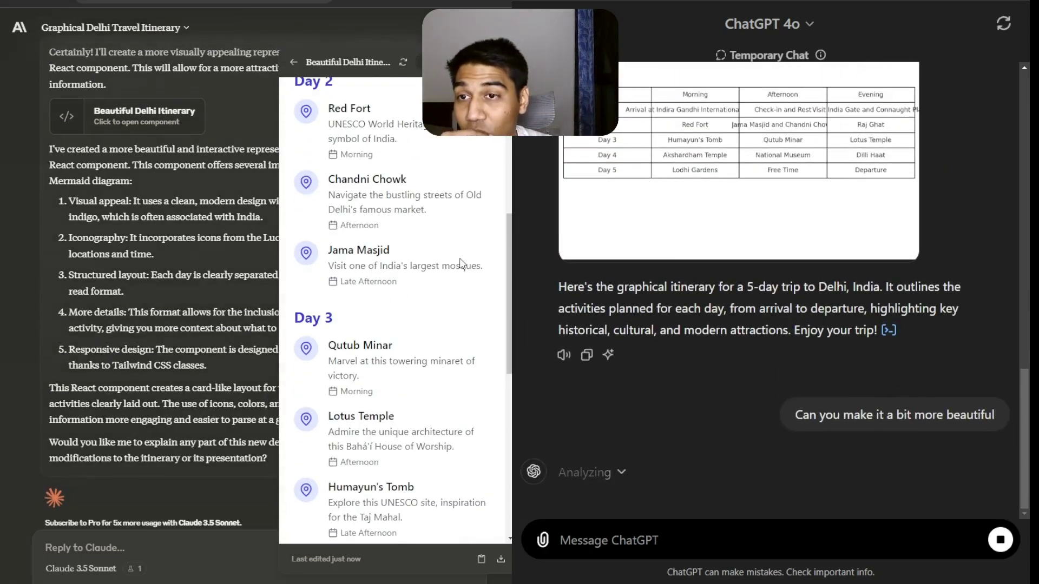
scroll(462, 265, "up", 10)
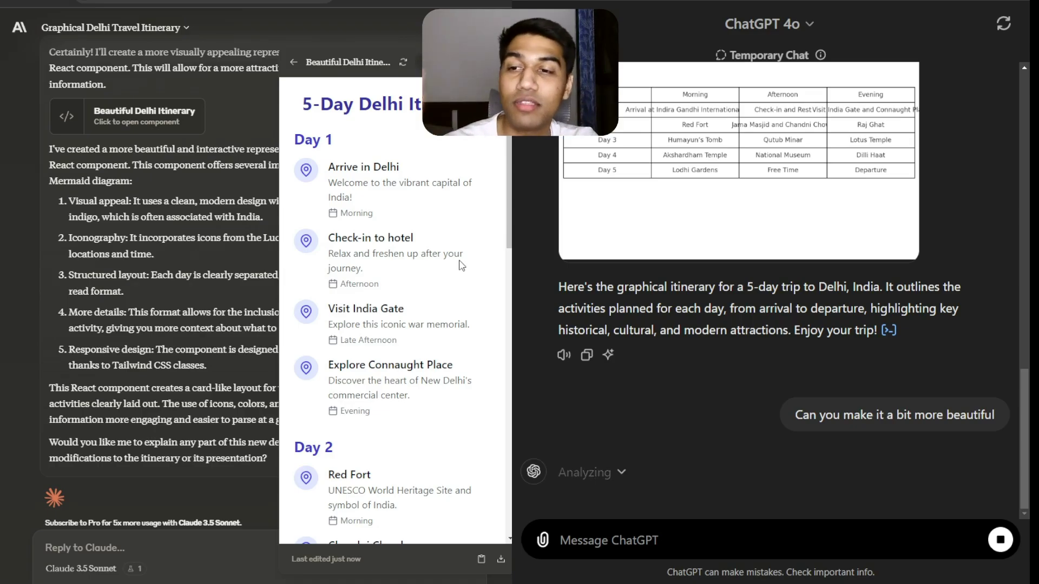
scroll(454, 244, "down", 15)
scroll(454, 241, "up", 6)
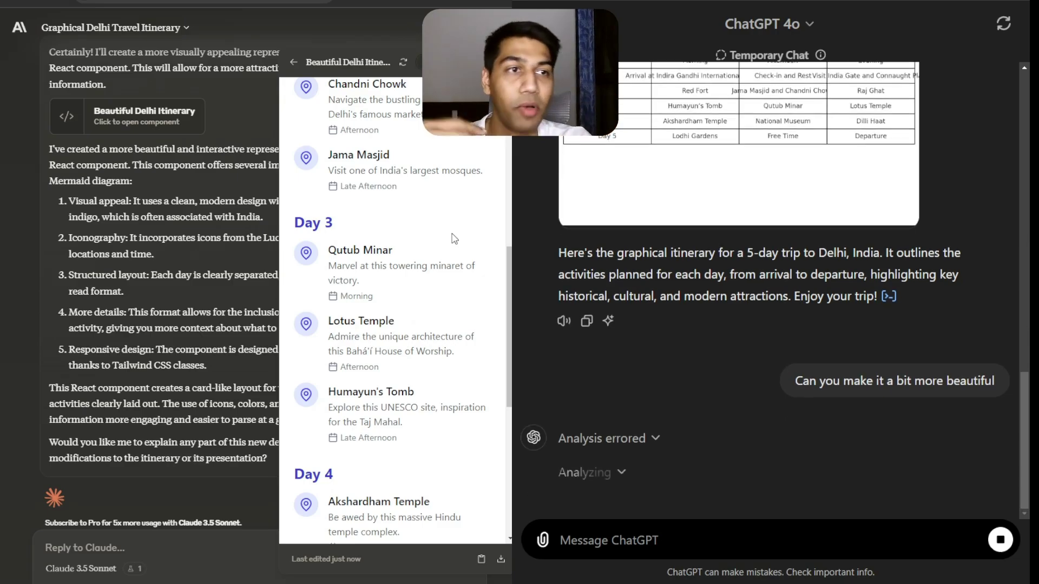
Review Claude's styled itinerary preview, highlighting the Day 1 card text.
scroll(454, 239, "up", 5)
scroll(454, 239, "up", 3)
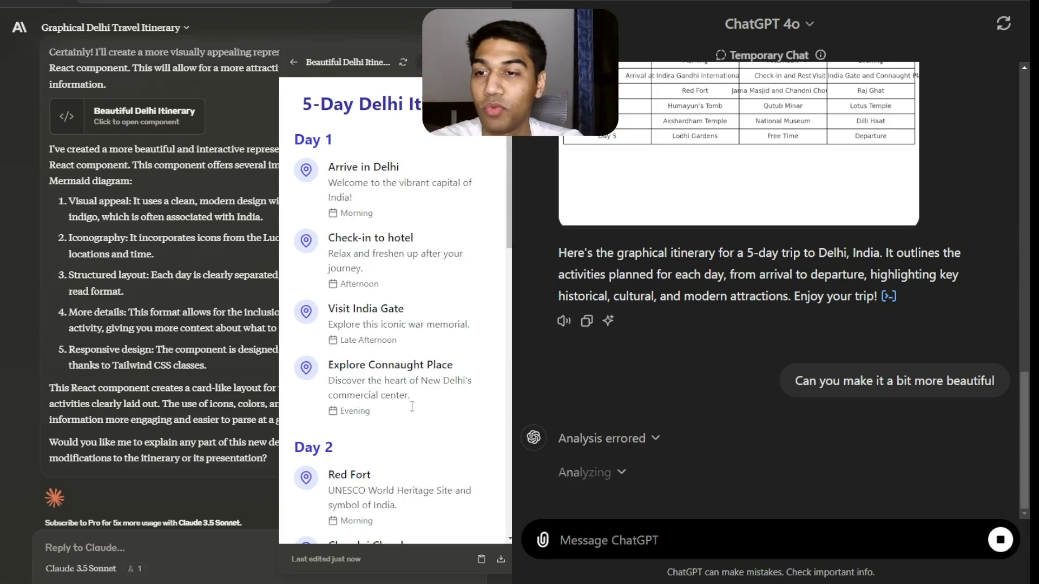
left_click_drag(401, 183, 440, 367)
left_click(439, 371)
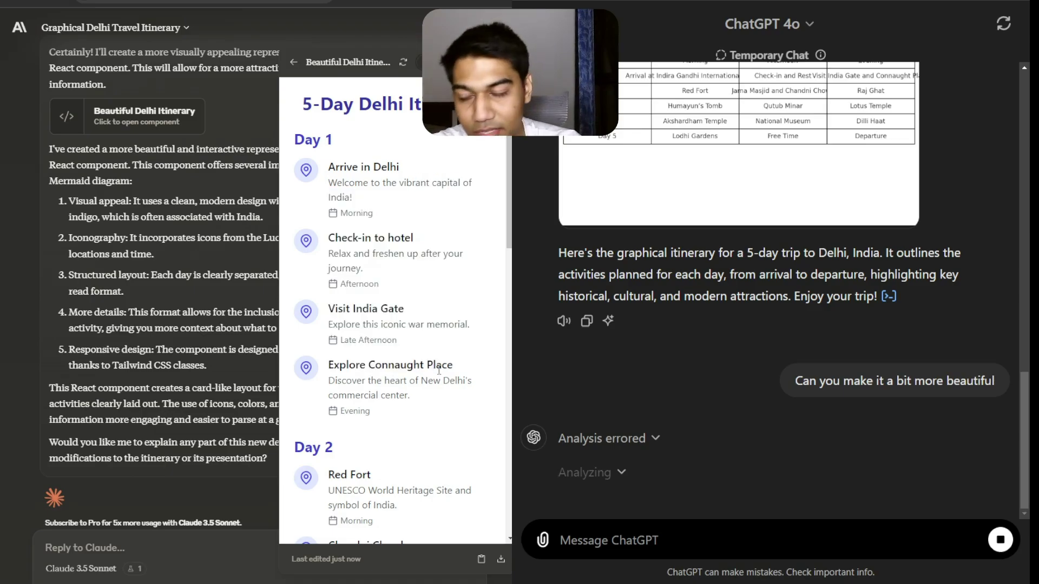
scroll(241, 317, "up", 12)
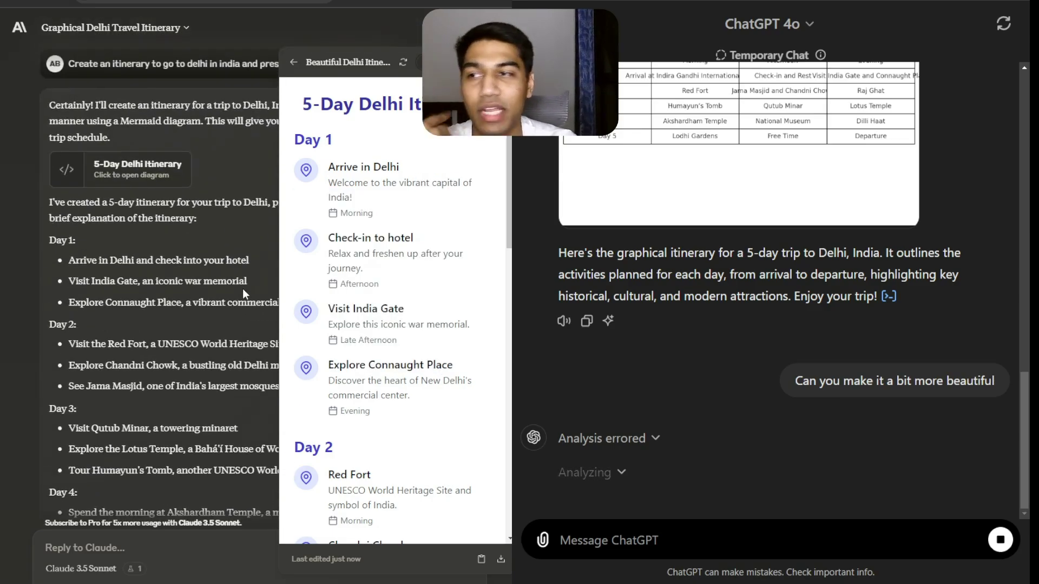
scroll(394, 314, "down", 12)
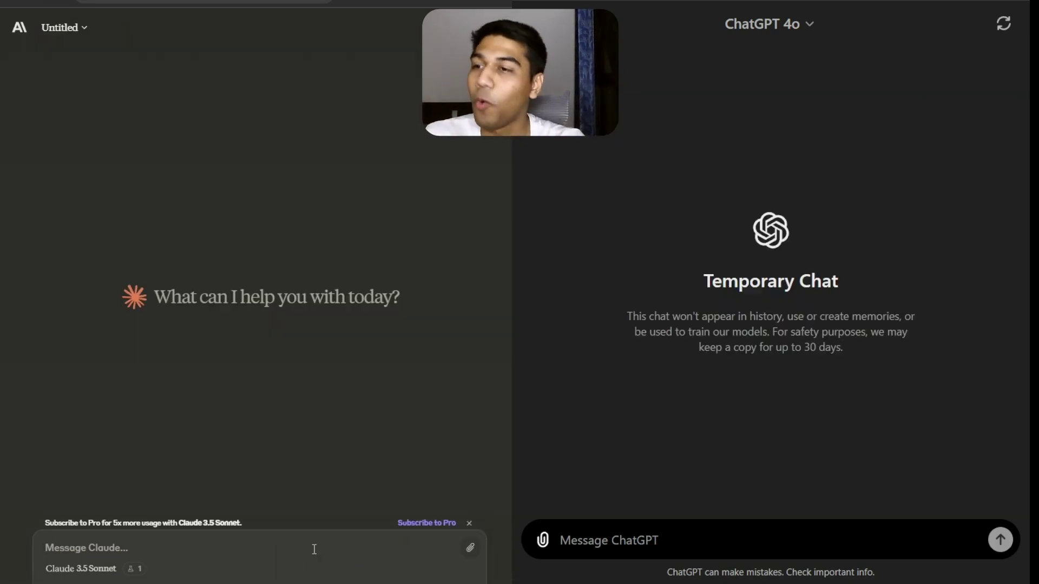
Send 'Can you create a song and play it in English' to both ChatGPT and Claude.
type("Can you create a song and play it in English")
key("ctrl+a")
key("ctrl+c")
left_click(704, 538)
key("ctrl+v")
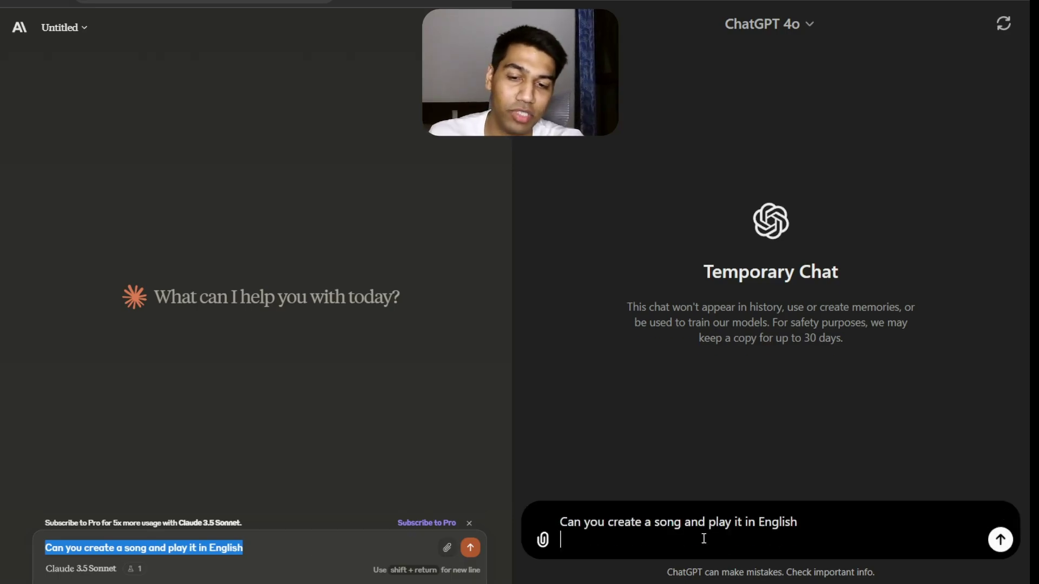
key("Return")
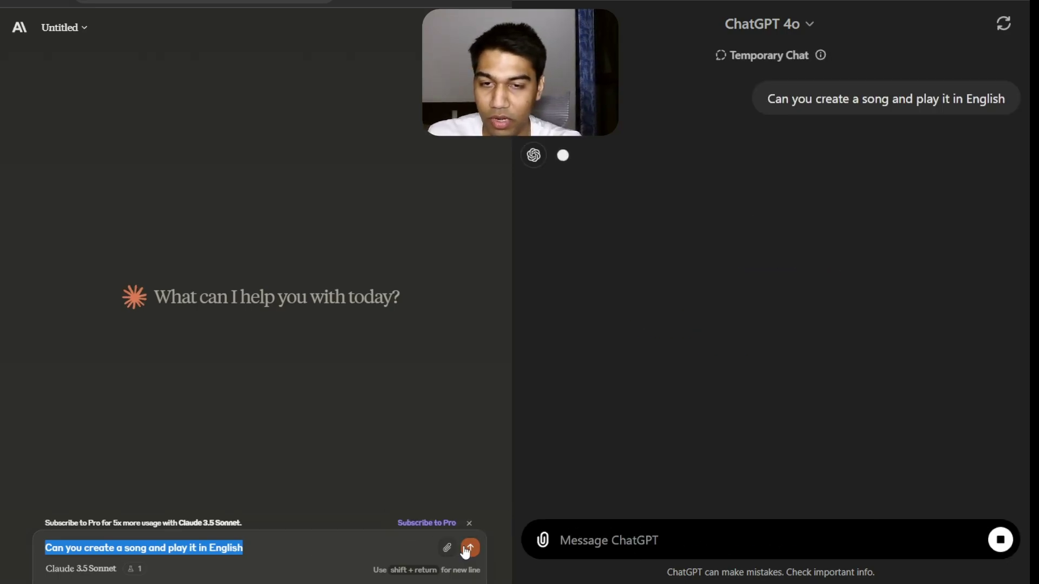
left_click(438, 580)
key("Return")
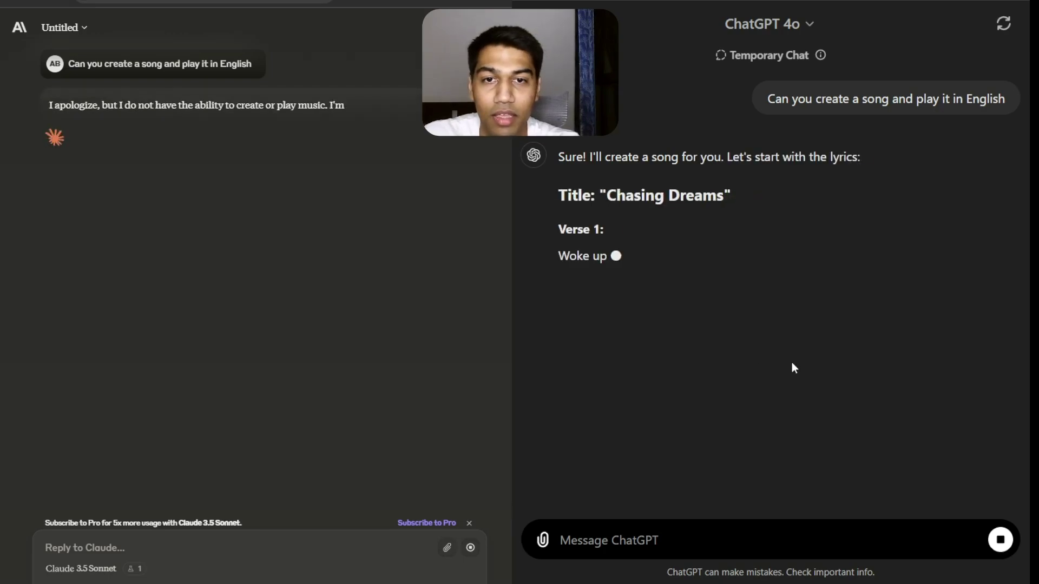